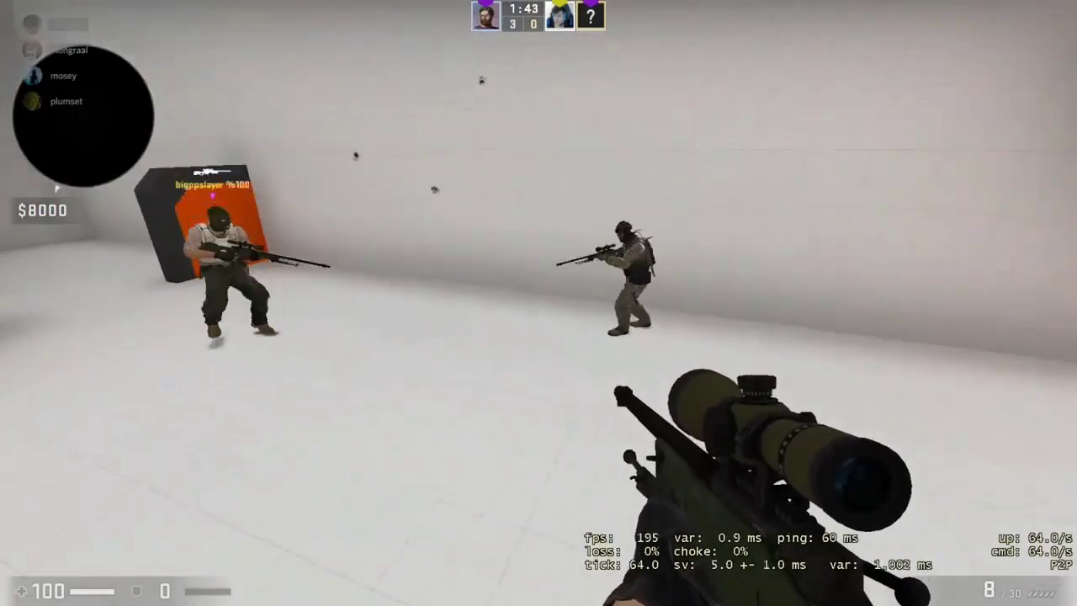
Play CS:GO rounds with the AWP, shooting enemies and briefly switching to the knife.
left_click(539, 303)
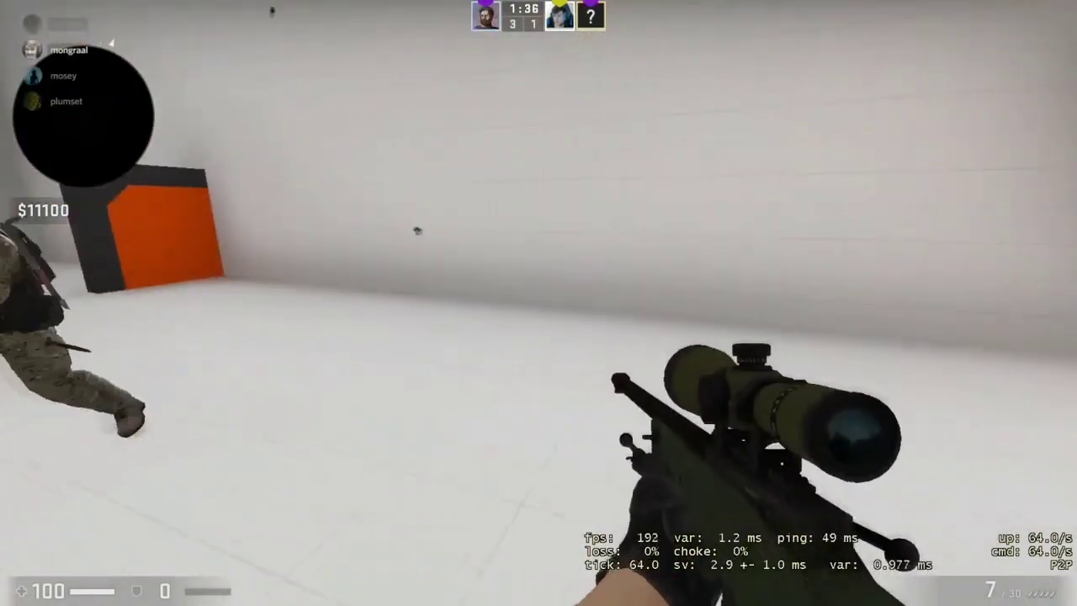
left_click(539, 302)
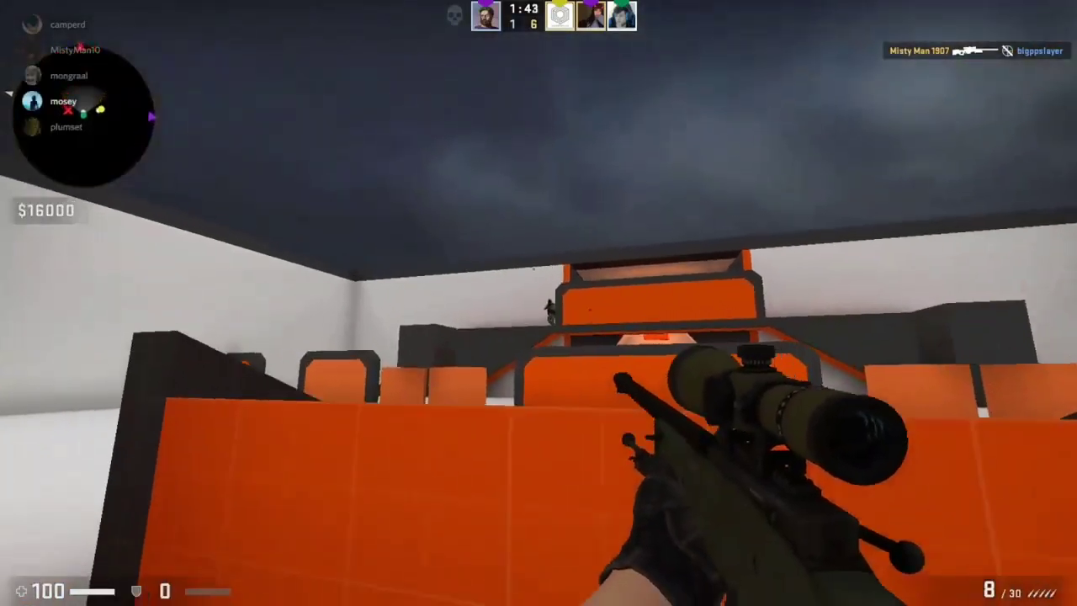
left_click(538, 302)
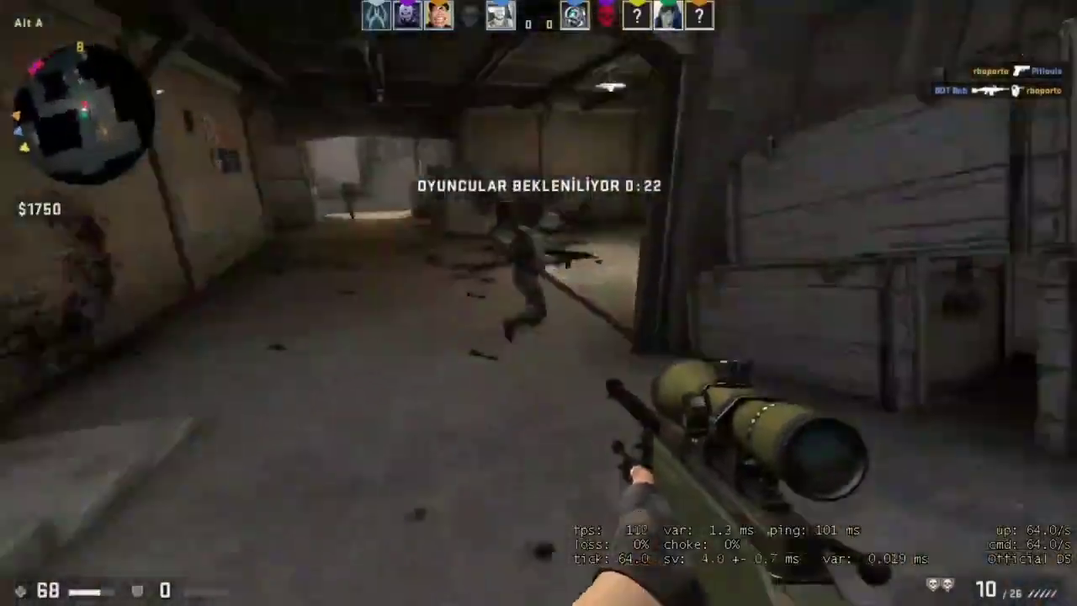
left_click(539, 303)
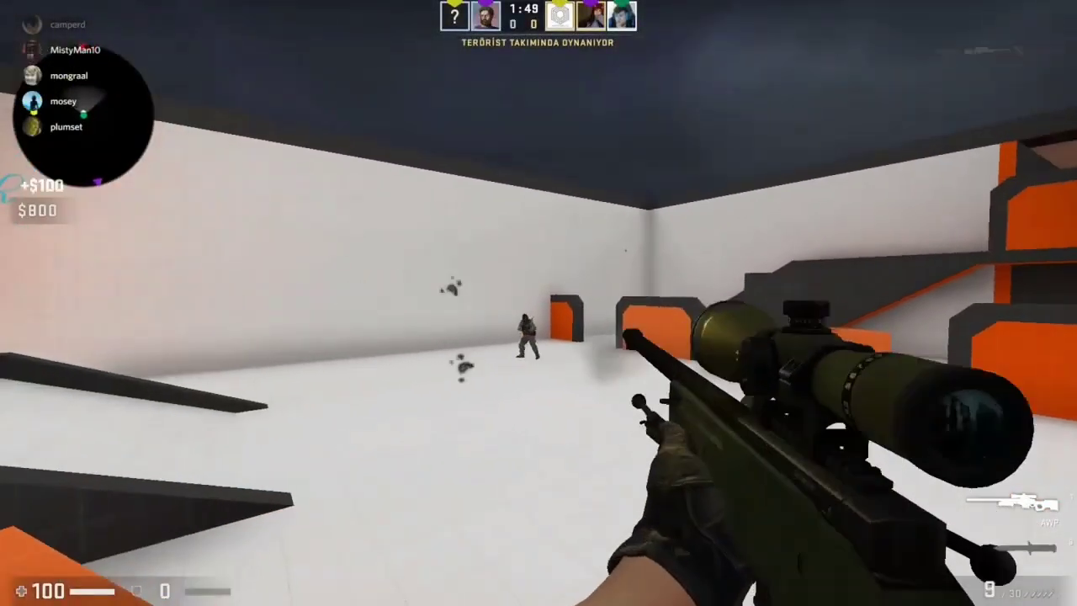
key("3")
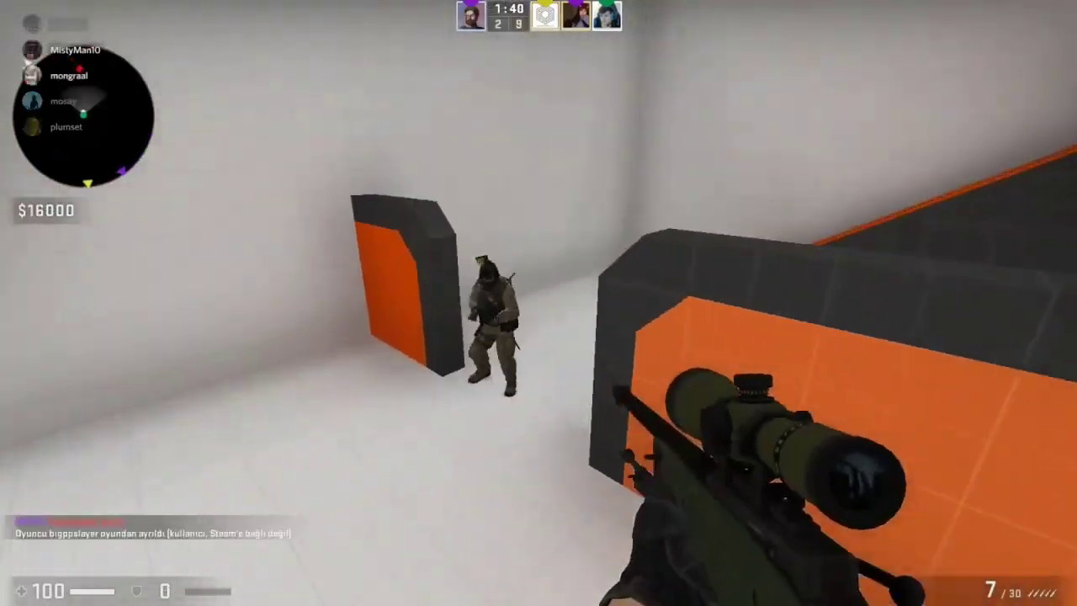
left_click(538, 303)
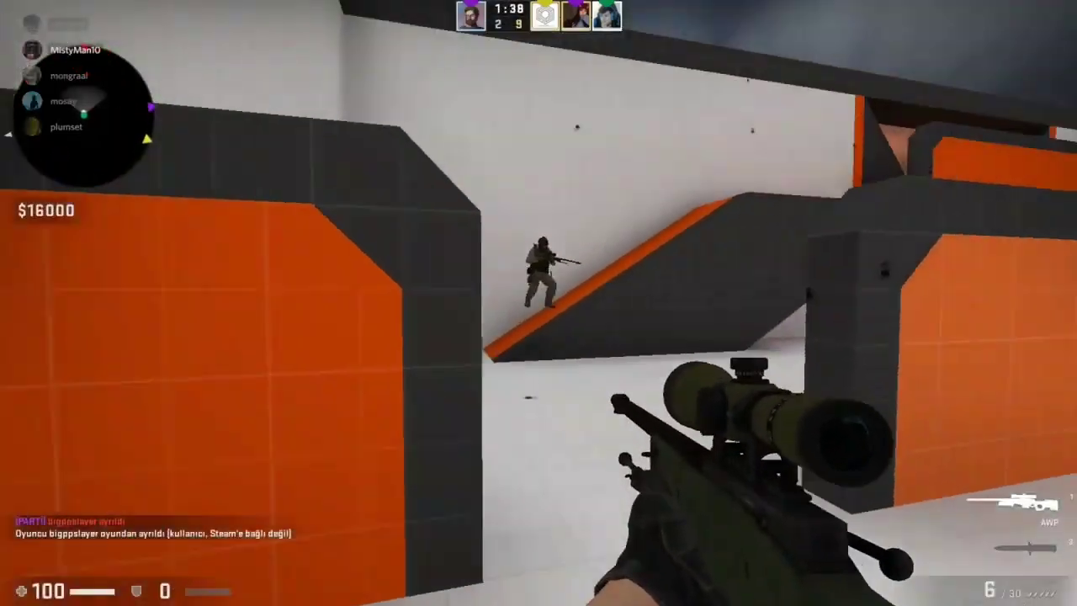
left_click(538, 303)
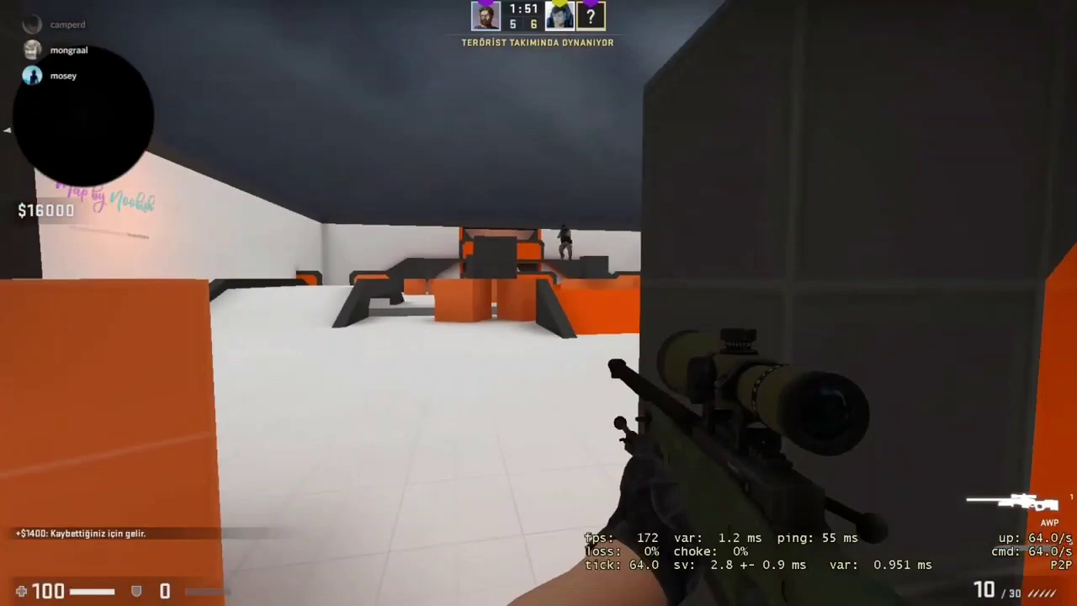
left_click(539, 303)
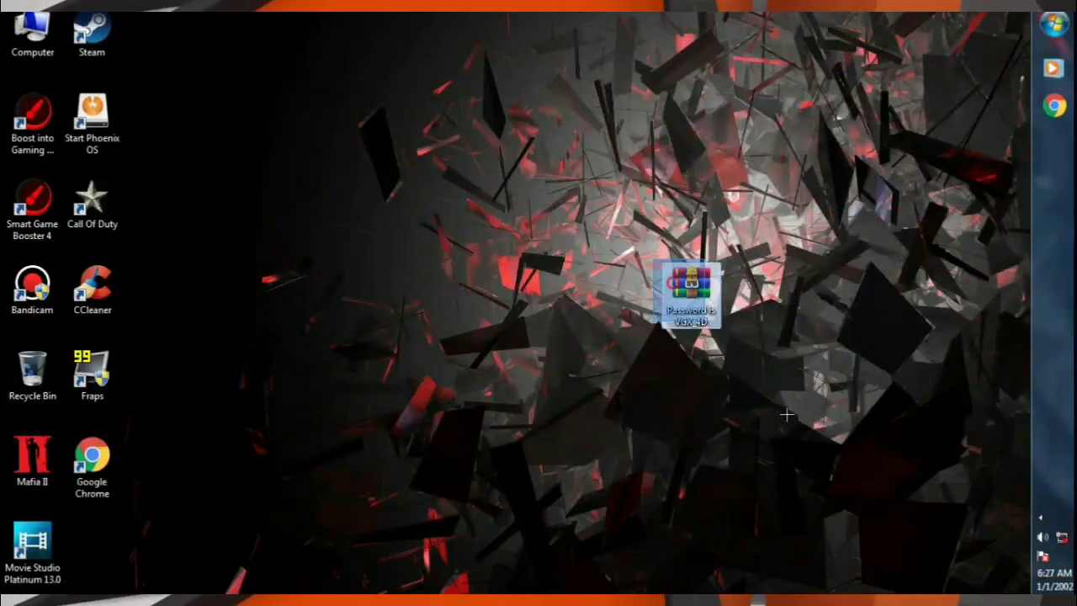
Extract Here with the archive password, then place the FPS Boost By VGX_4D folder beside the archive.
left_click_drag(652, 260, 811, 351)
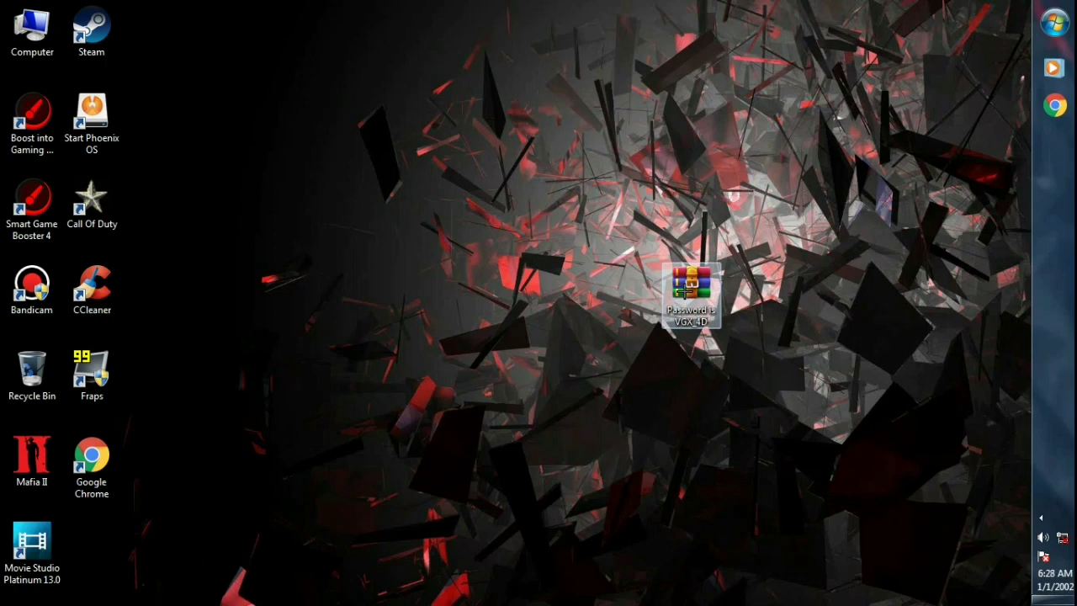
right_click(684, 290)
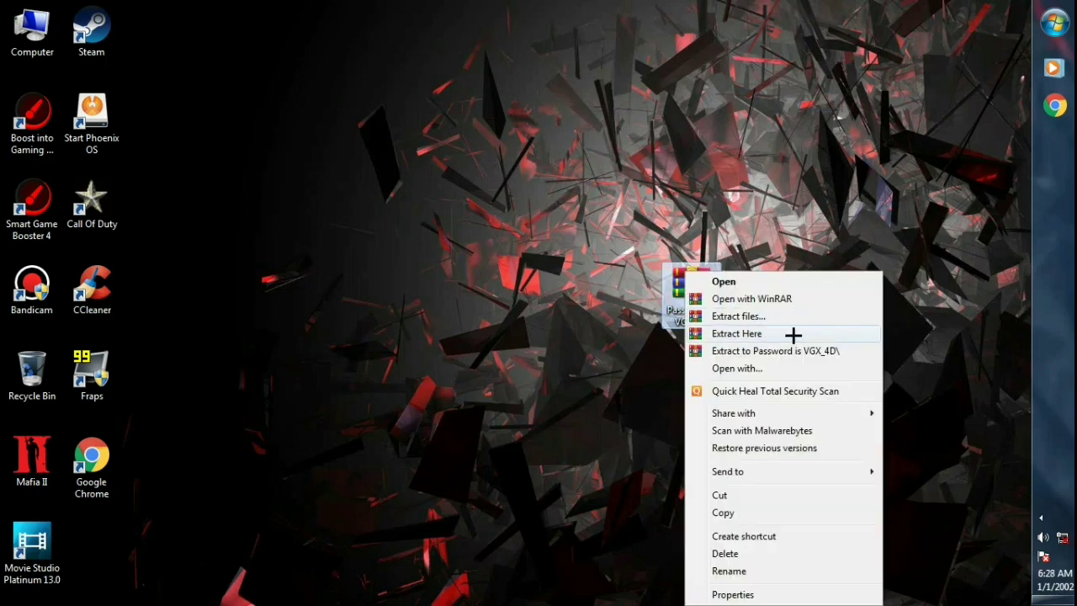
left_click(765, 333)
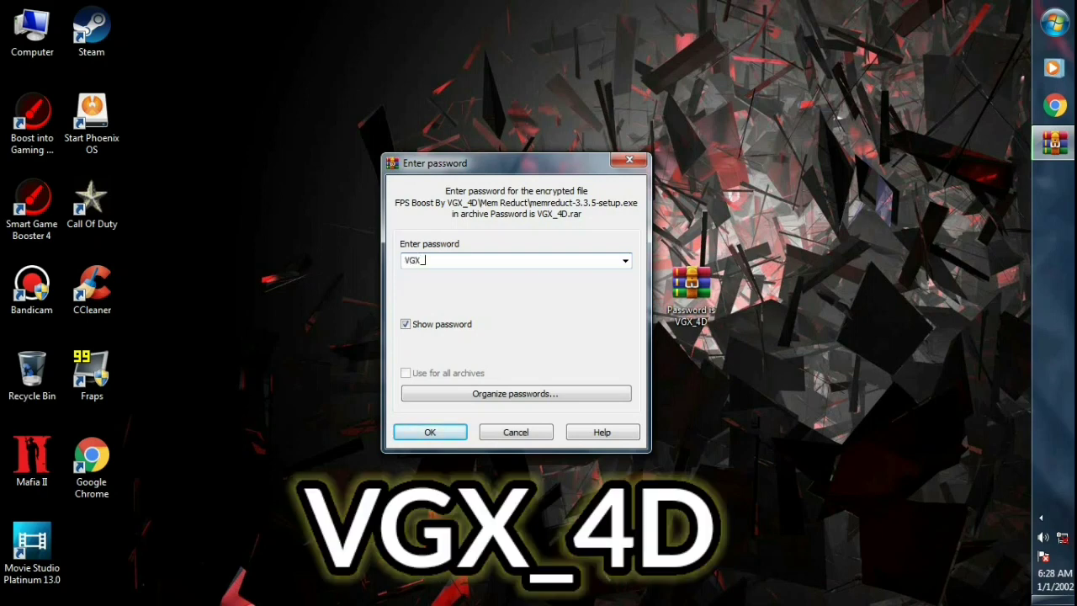
type("VGX_4D")
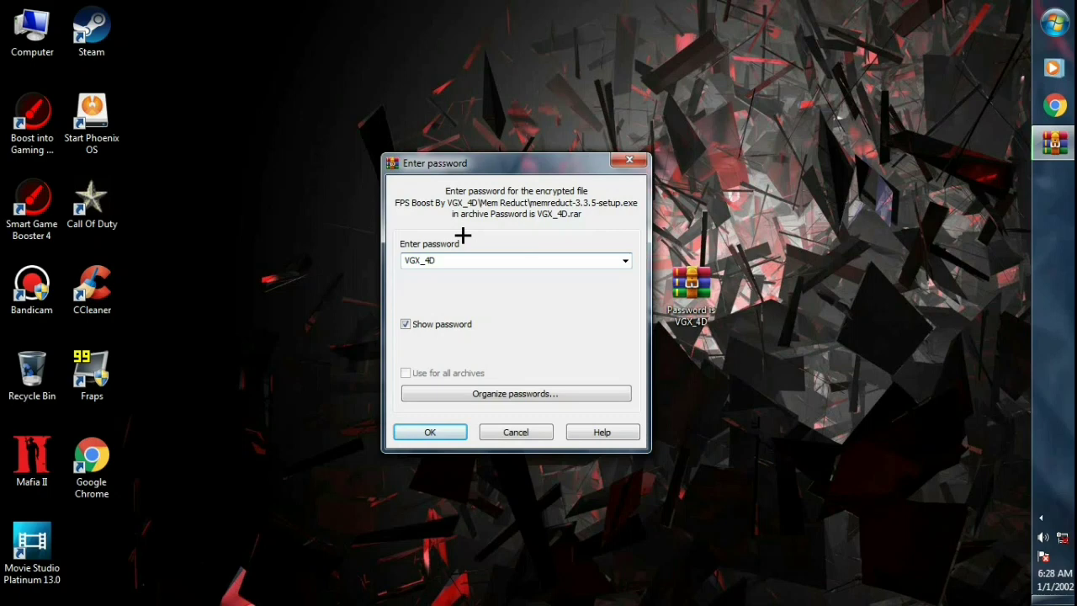
left_click_drag(402, 261, 442, 267)
left_click(458, 261)
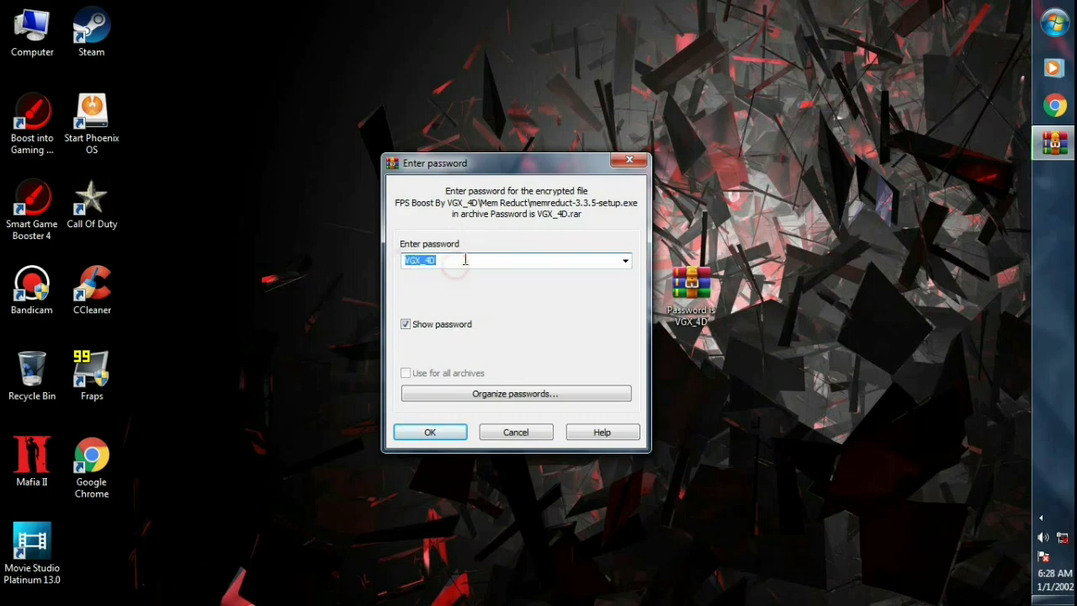
left_click(435, 435)
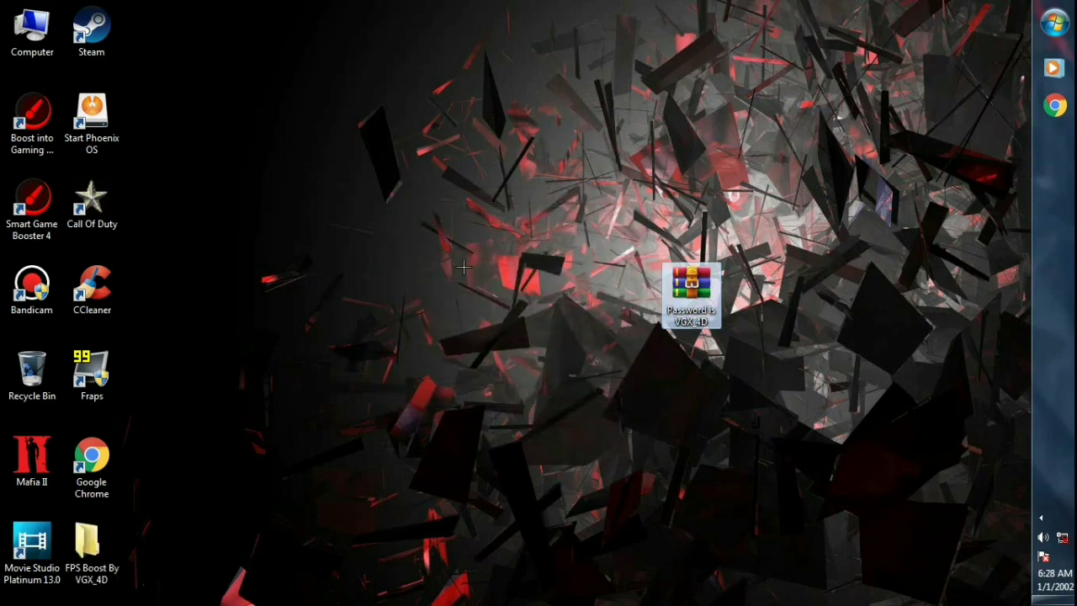
left_click_drag(109, 552, 645, 126)
left_click_drag(577, 78, 791, 222)
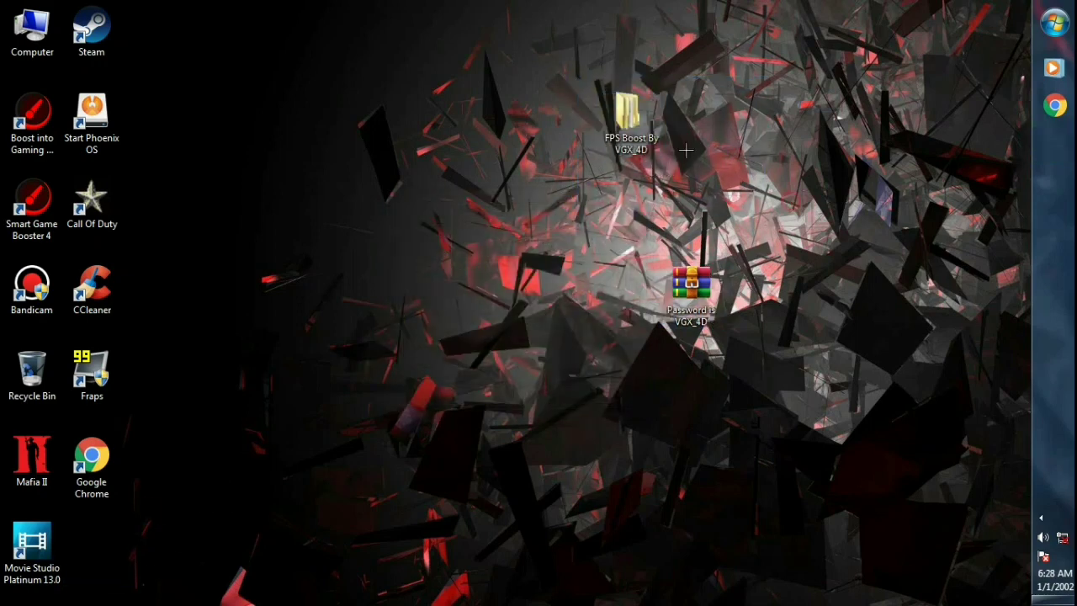
Launch memreduct-3.3.5-setup from FPS Boost By VGX_4D > Mem Reduct.
double_click(634, 123)
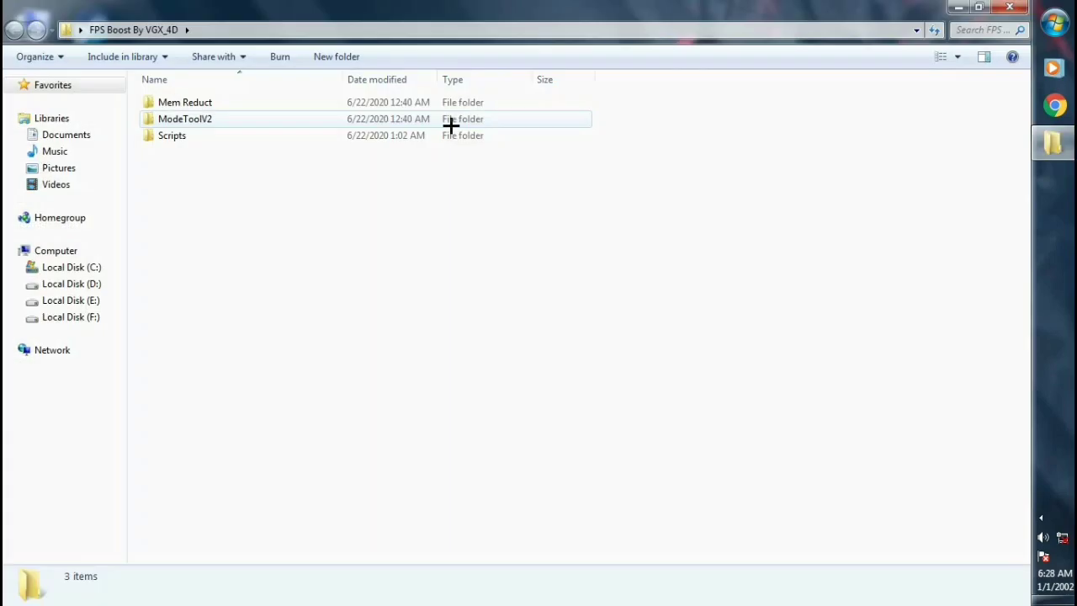
double_click(232, 104)
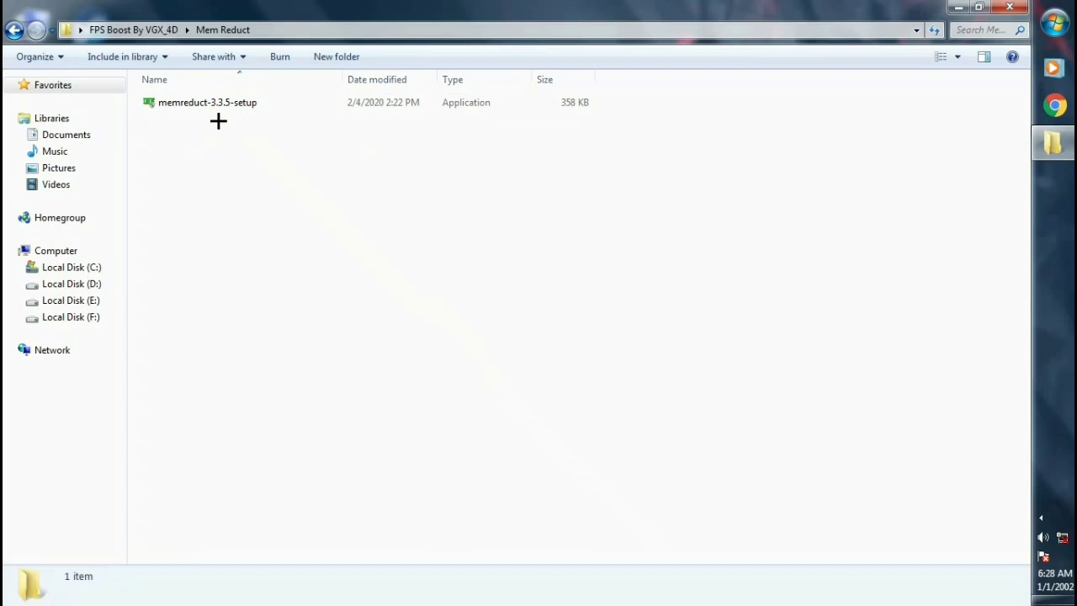
double_click(232, 105)
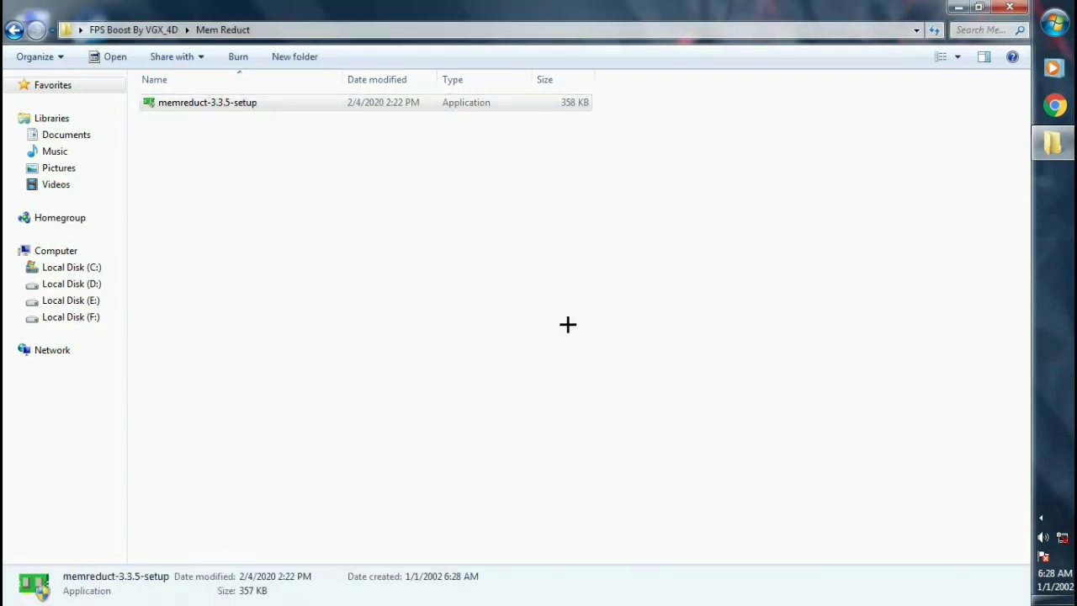
Install Mem Reduct 3.3.5 with the licence accepted and default location and components, then launch it.
left_click(601, 437)
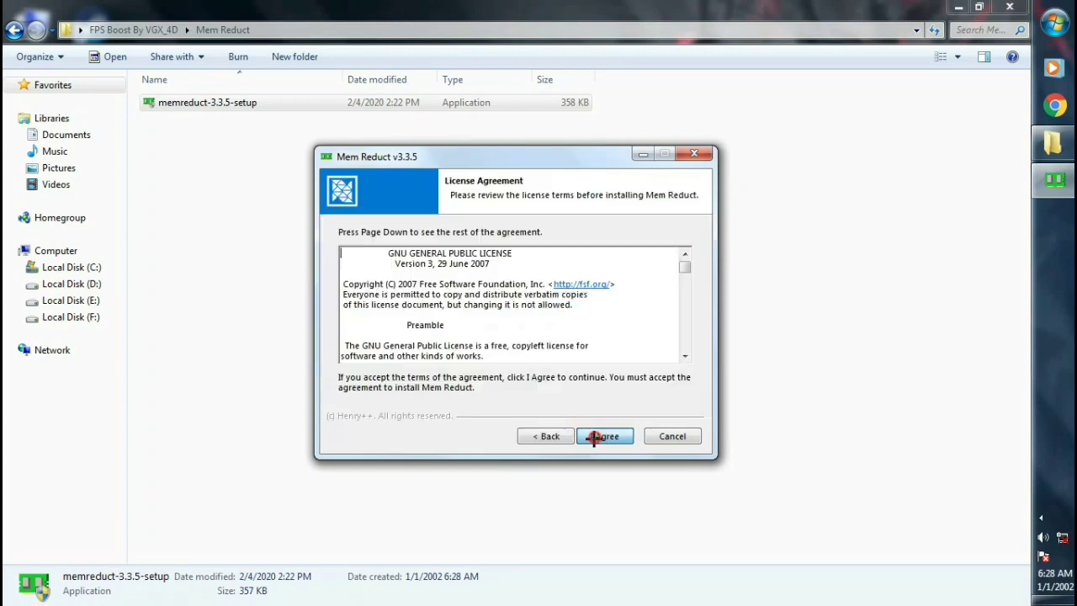
left_click(601, 439)
left_click(601, 438)
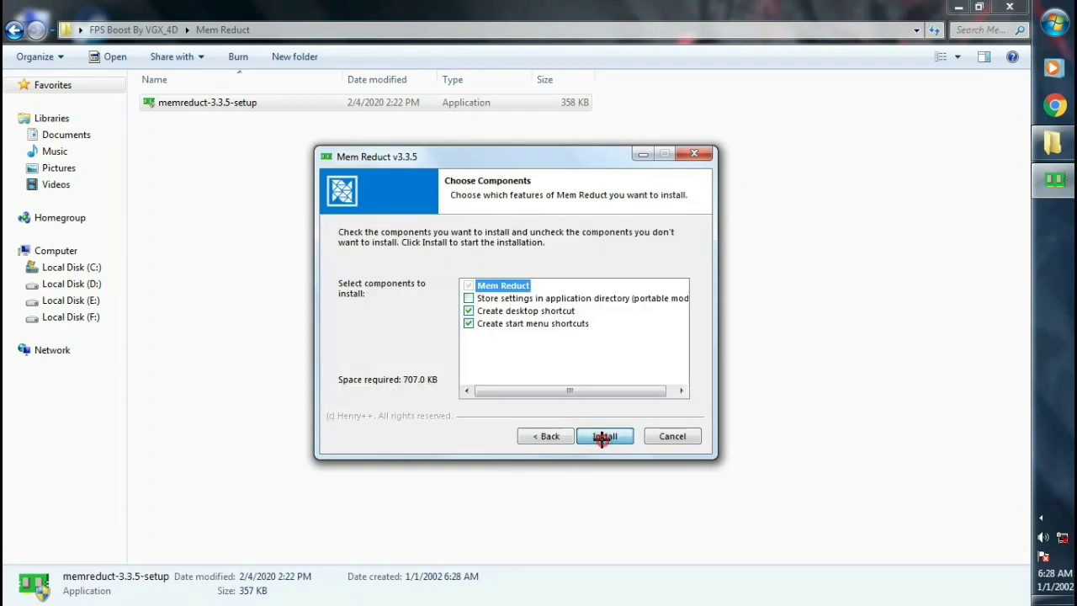
left_click(601, 437)
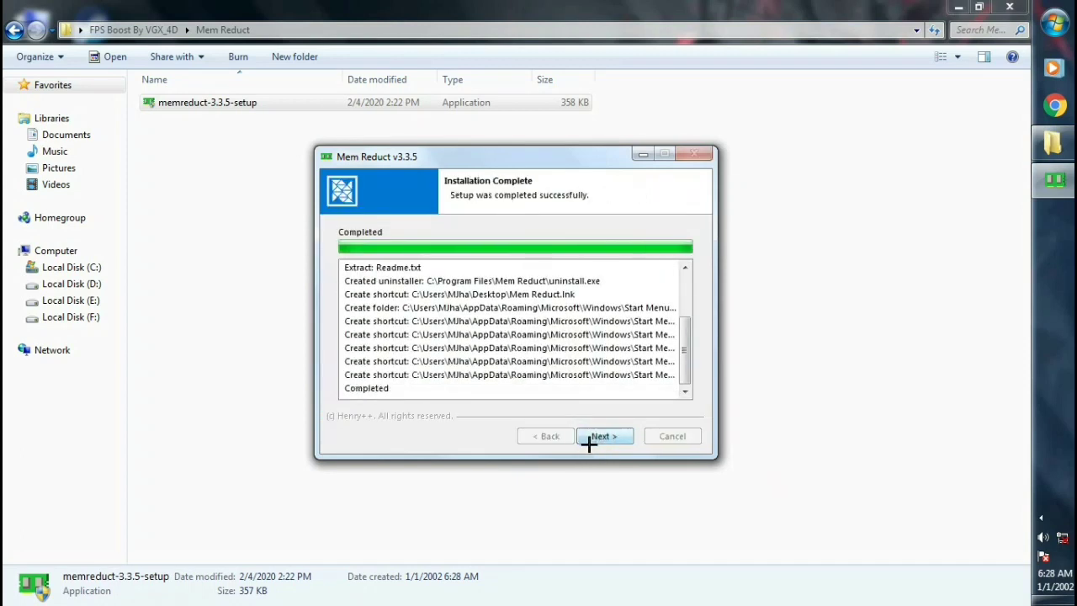
left_click(604, 437)
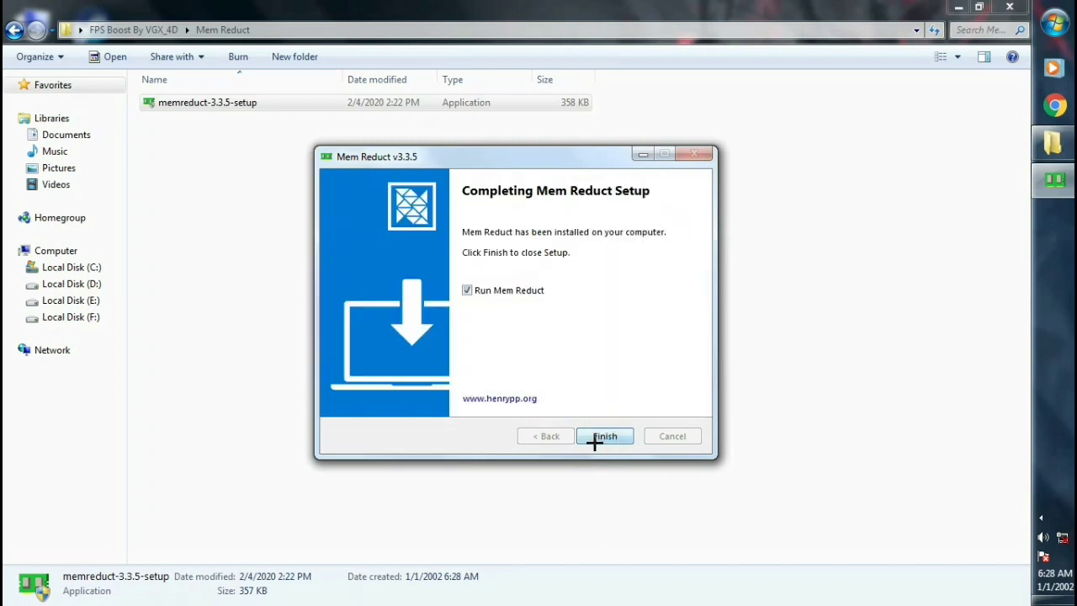
left_click(597, 437)
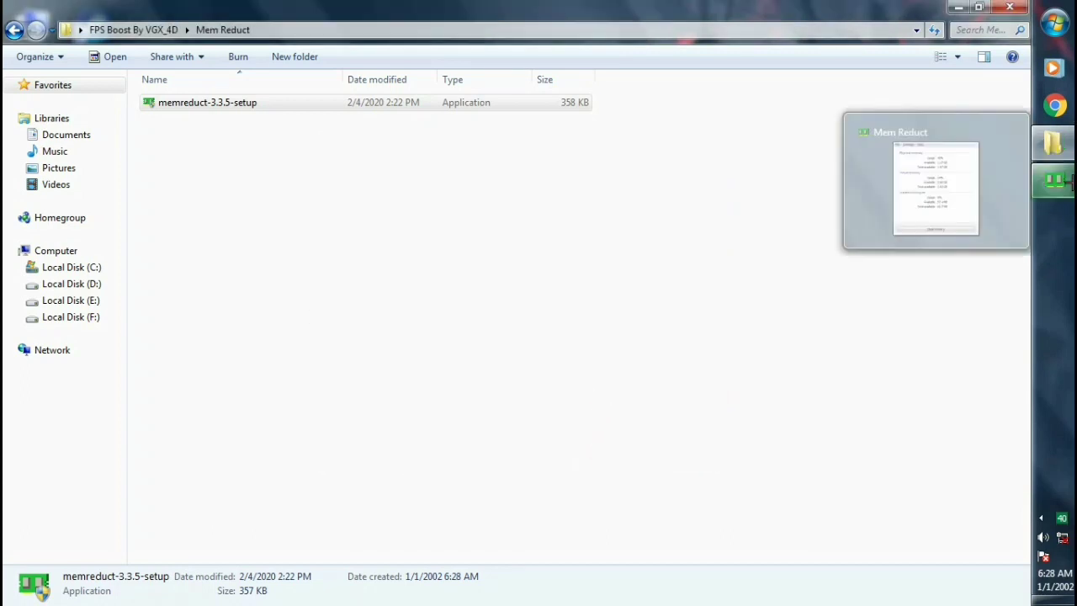
In Mem Reduct settings, turn off cleaning confirmation and enable Load on system startup.
left_click(1054, 179)
left_click_drag(506, 151, 587, 152)
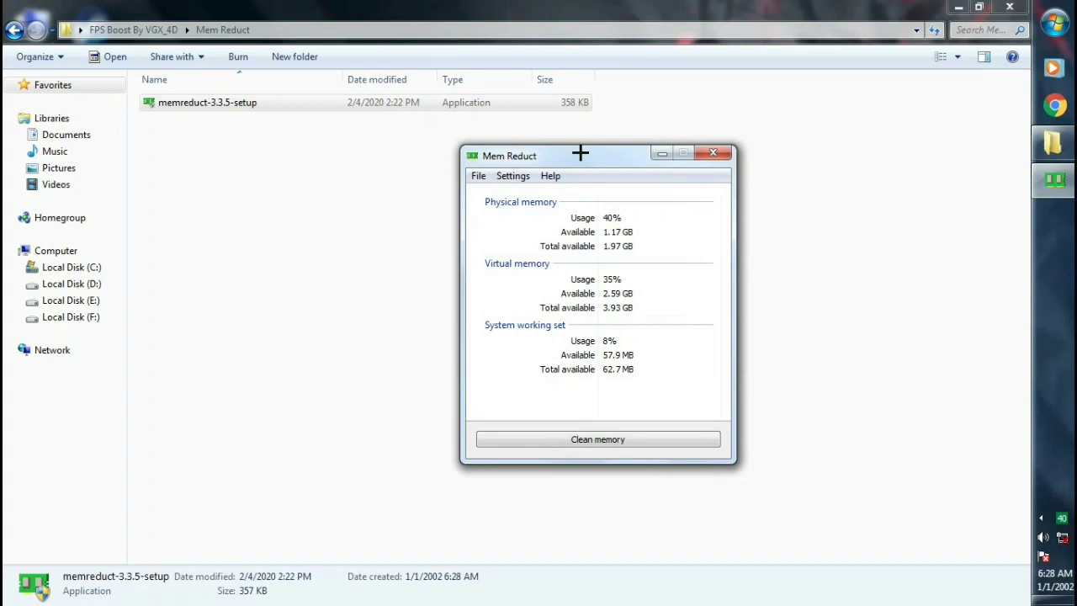
left_click(480, 175)
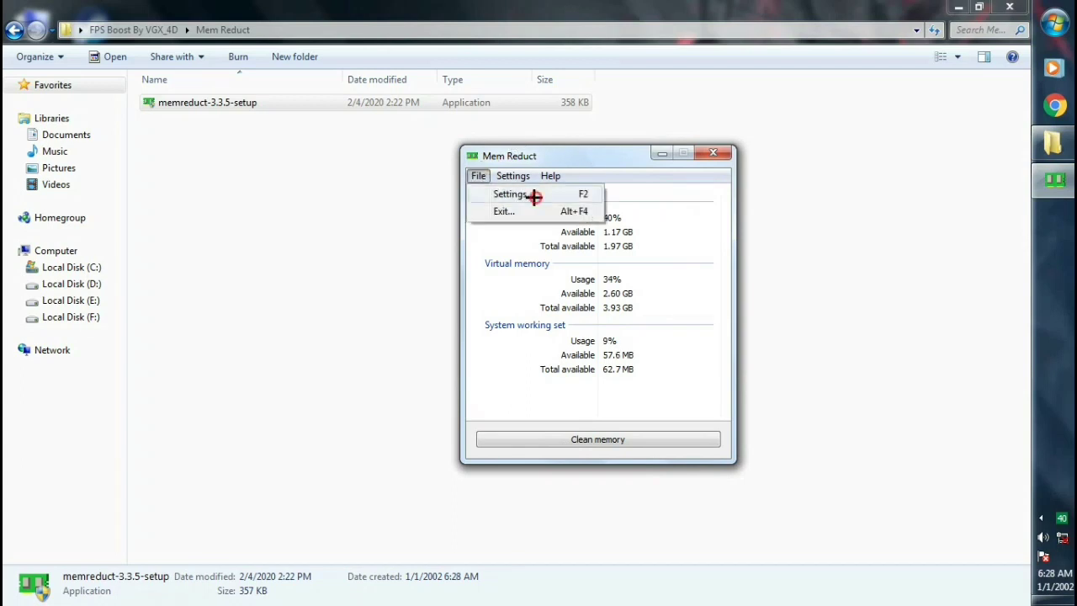
left_click(535, 196)
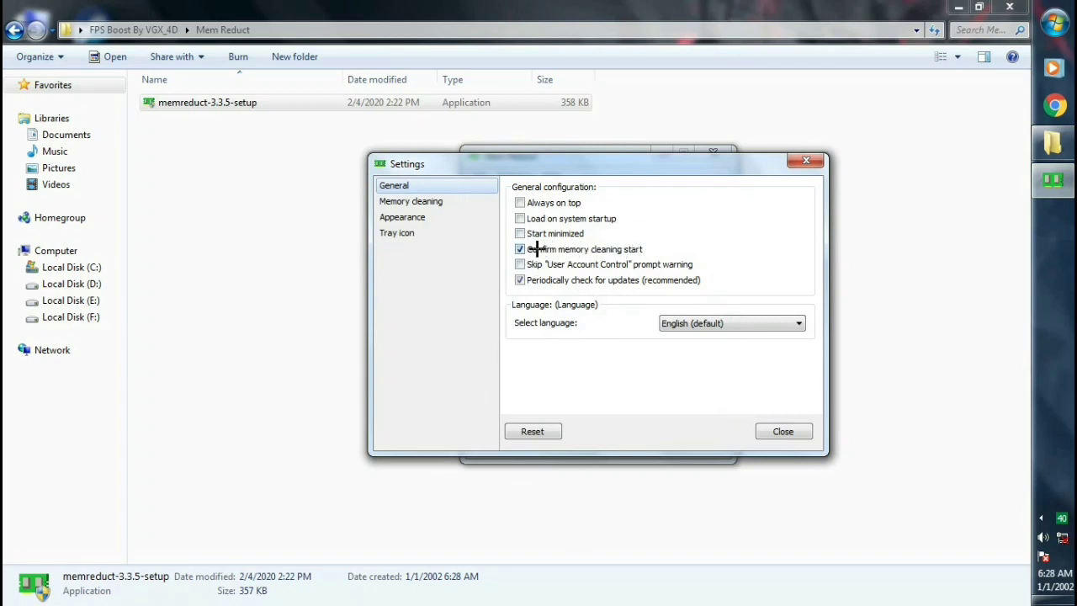
left_click(518, 249)
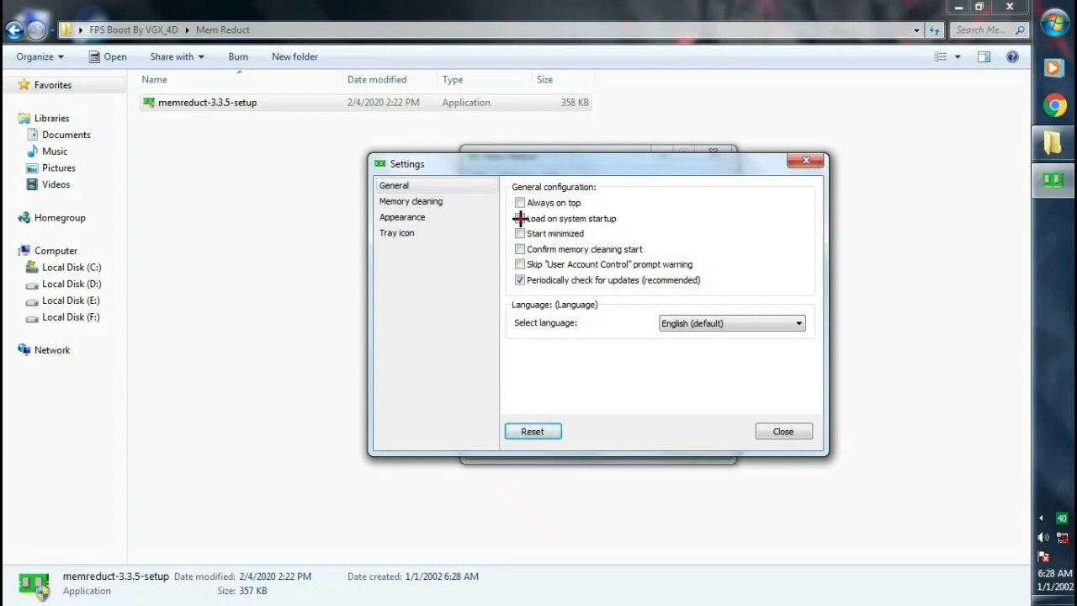
left_click(519, 218)
left_click_drag(634, 168, 656, 153)
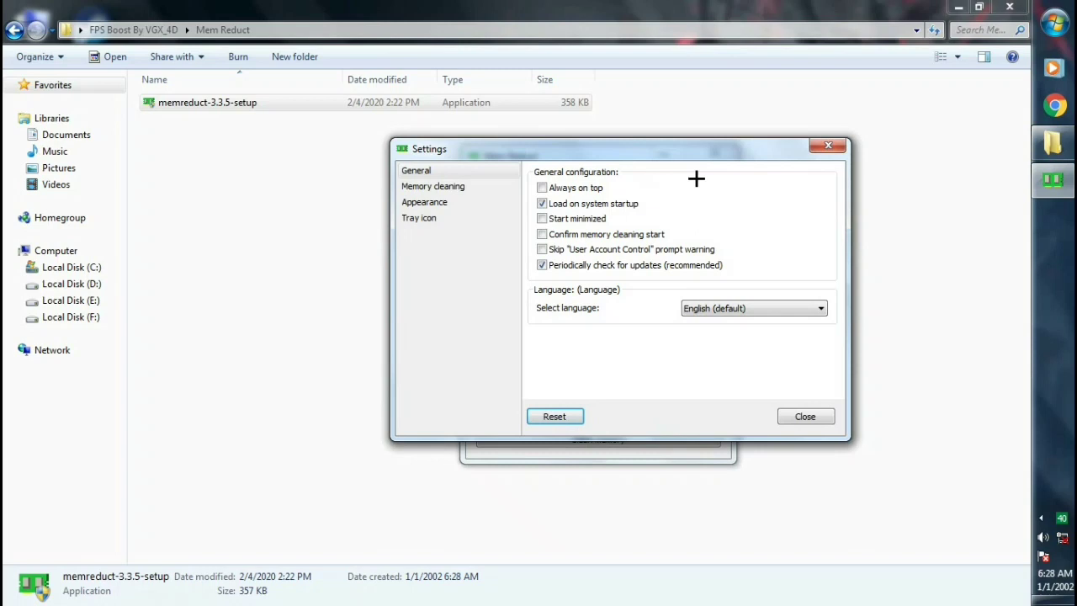
left_click(803, 416)
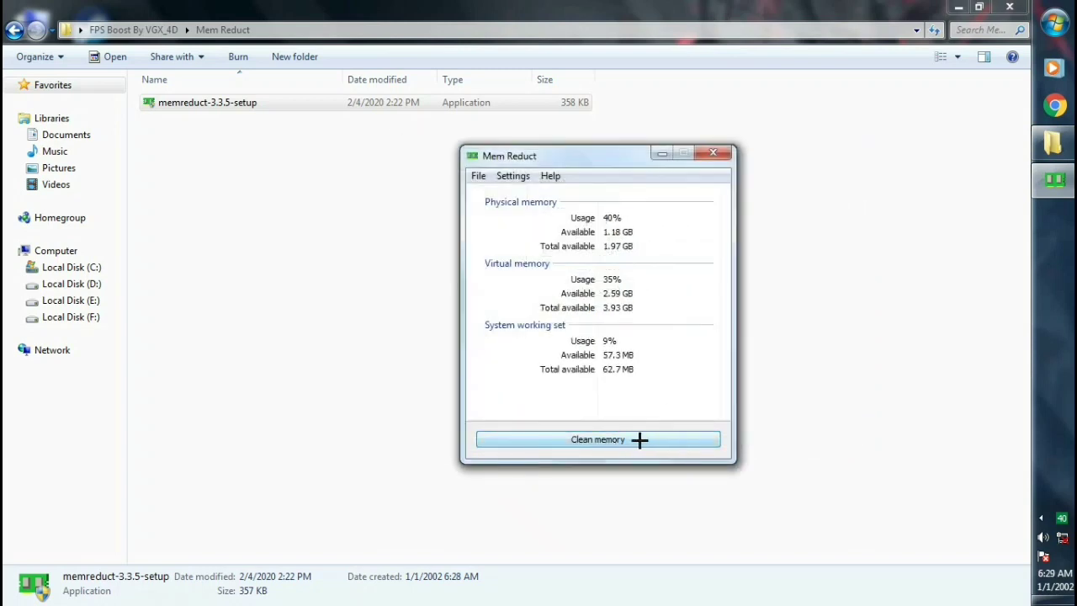
Clean memory twice, dropping usage from 40% to 34%, then close Mem Reduct.
left_click(644, 439)
left_click(609, 439)
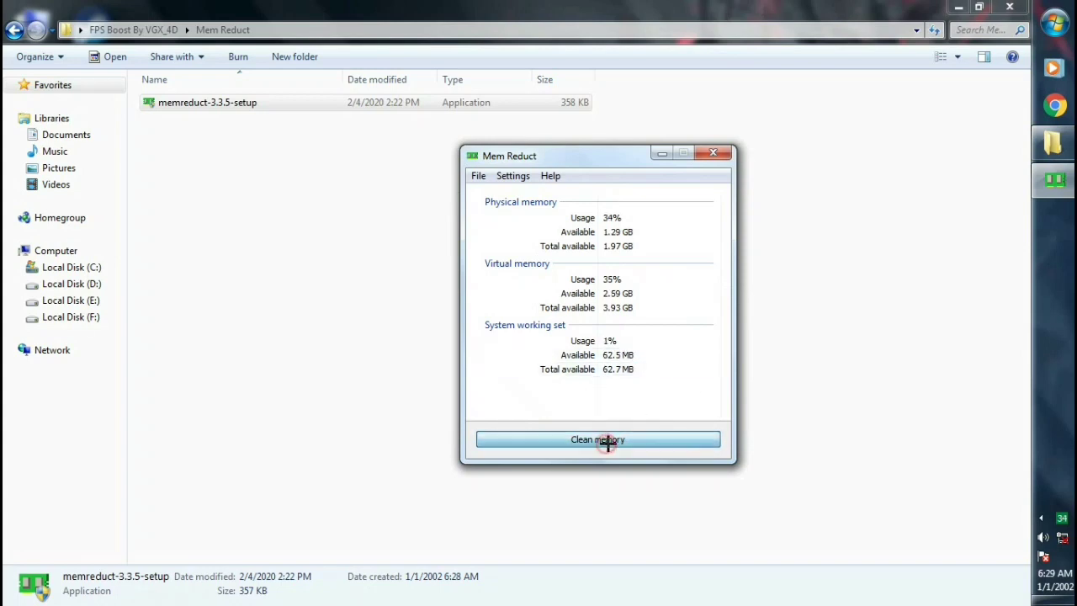
left_click(719, 154)
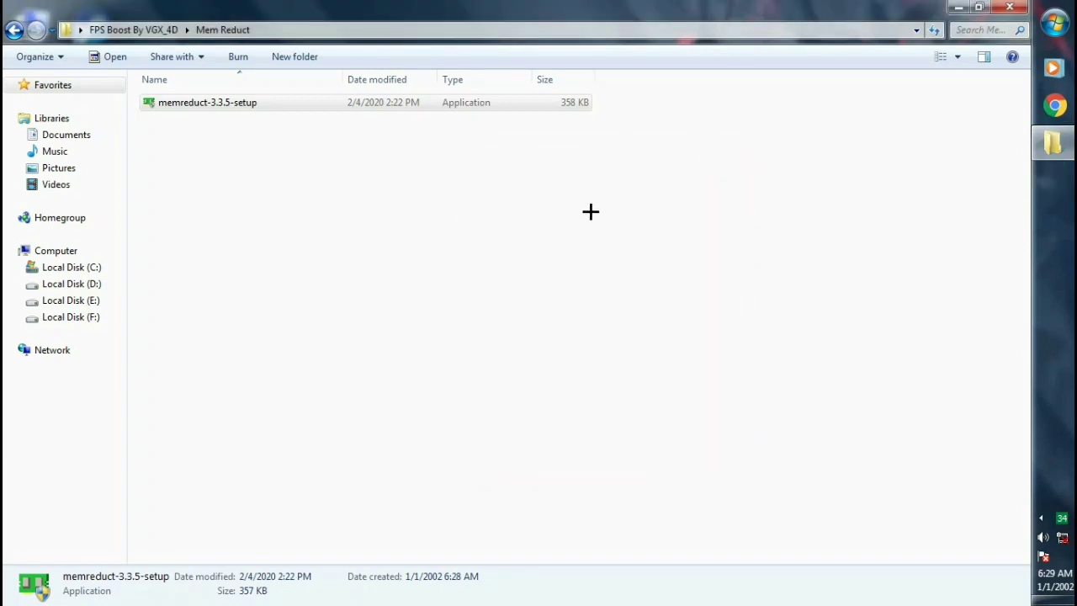
Run MSIModeToolV2 from the ModeToolV2 folder as administrator.
left_click(589, 211)
left_click(13, 29)
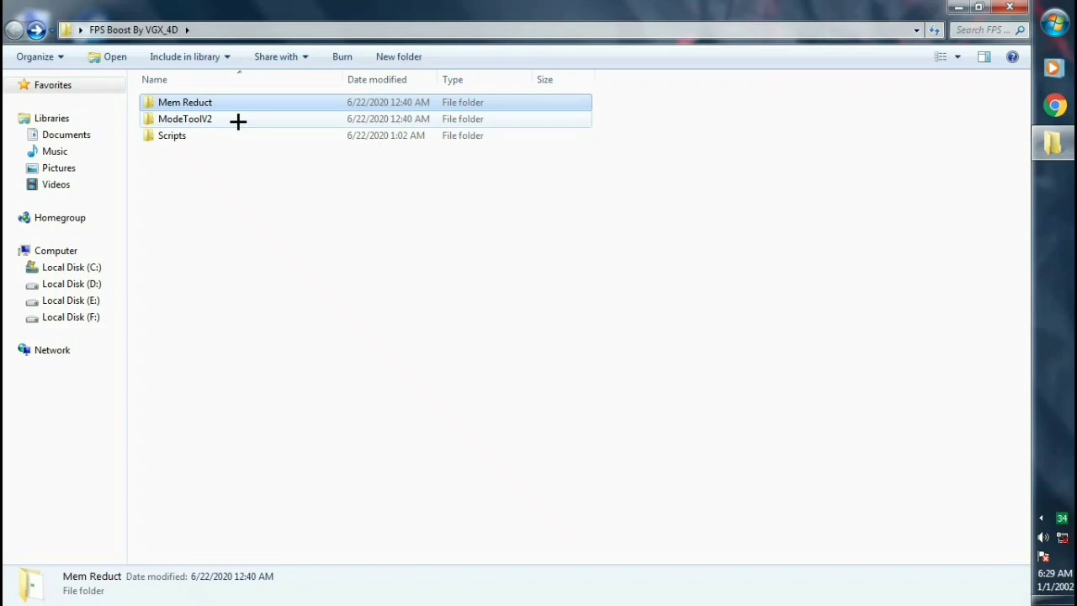
double_click(238, 121)
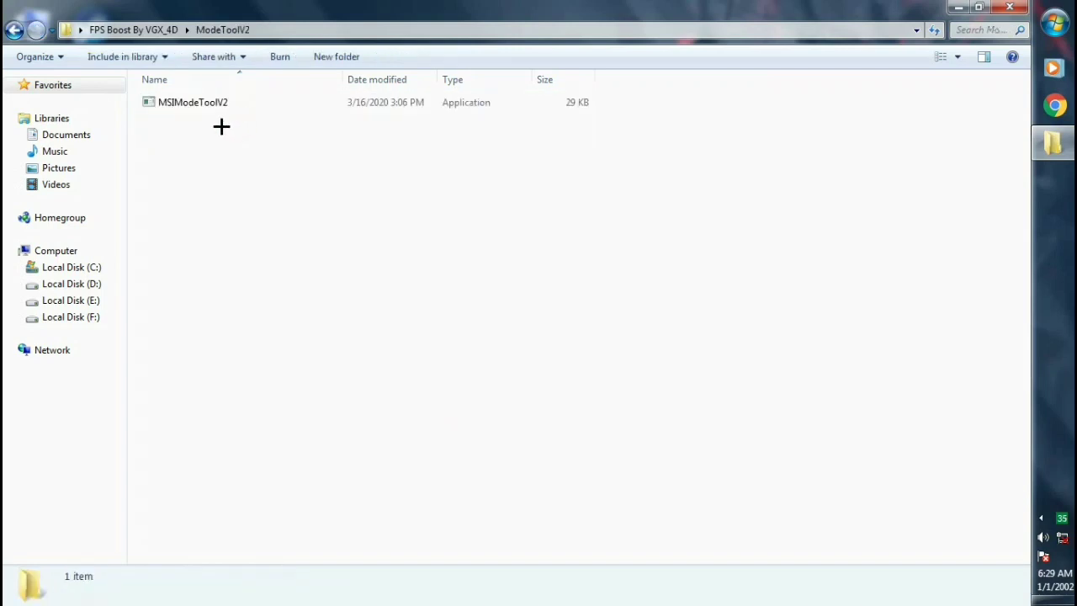
right_click(189, 103)
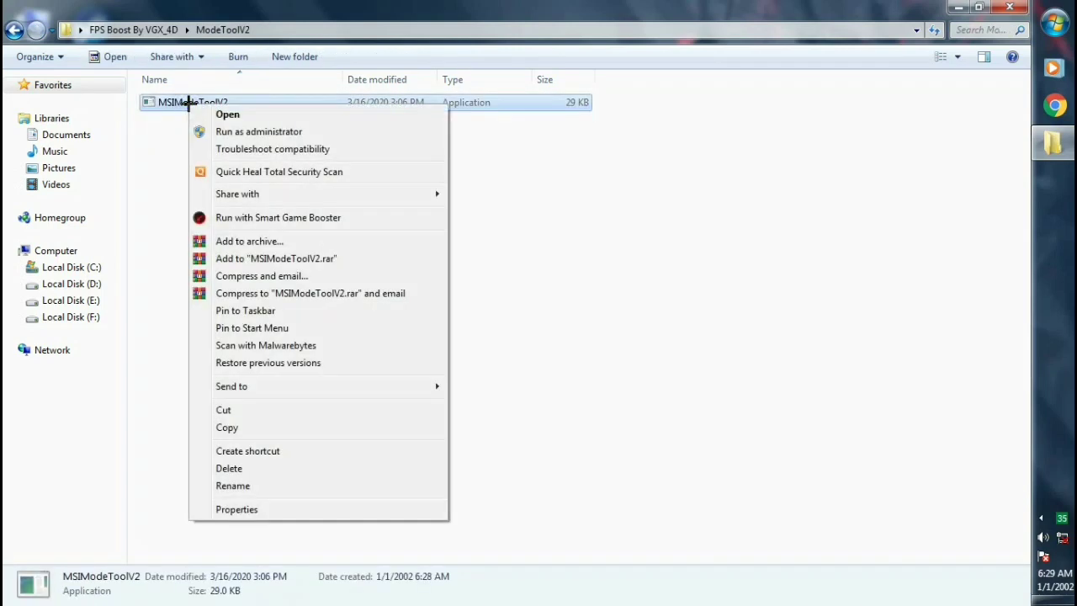
left_click(275, 131)
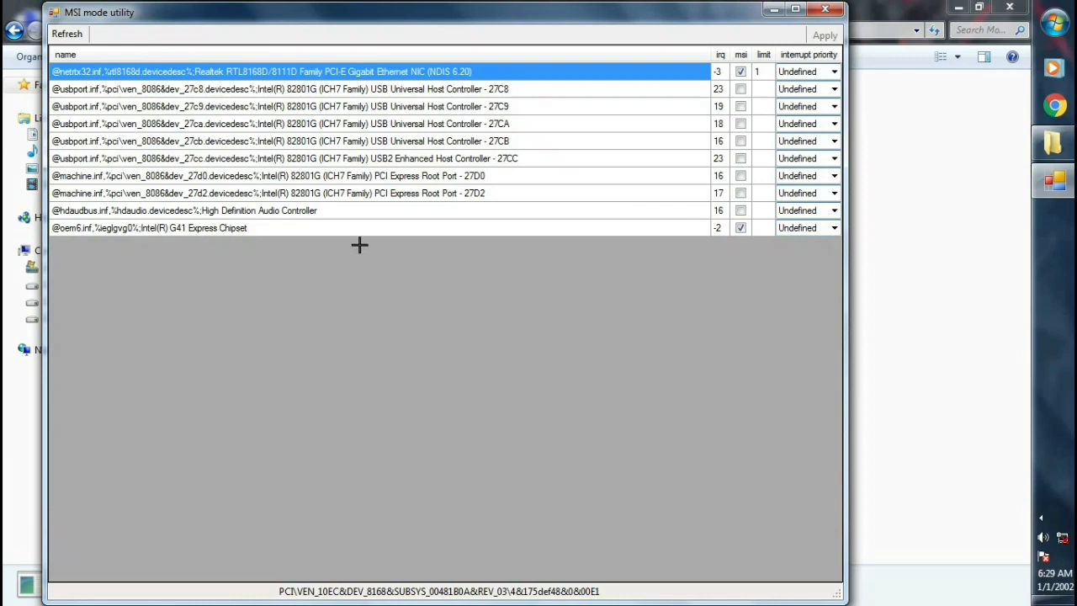
Choose High in the Intel(R) G41 Express Chipset row's interrupt priority dropdown.
left_click(266, 226)
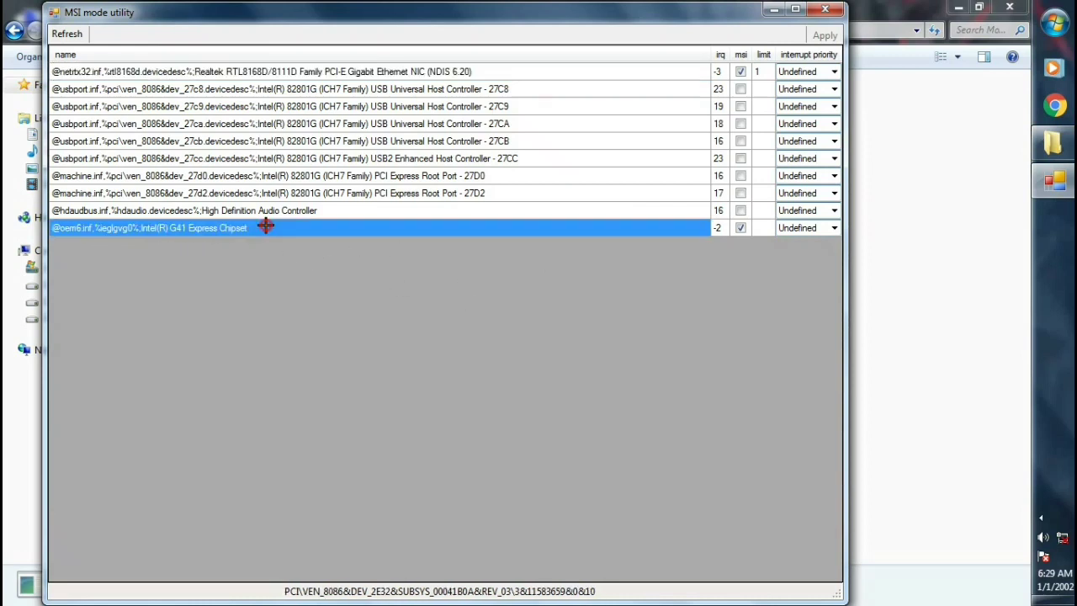
left_click(834, 227)
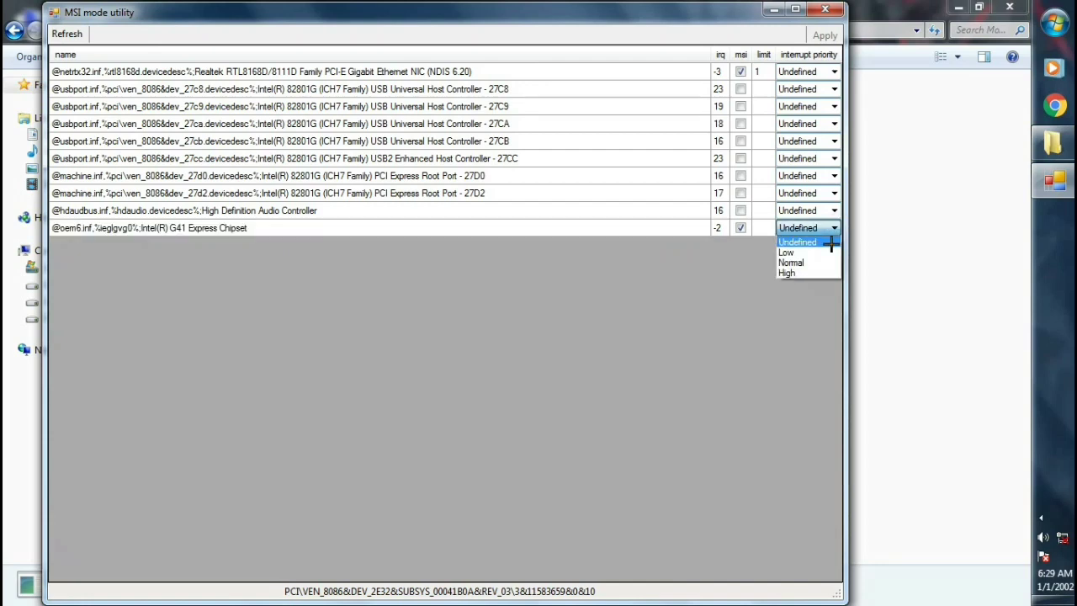
left_click(819, 273)
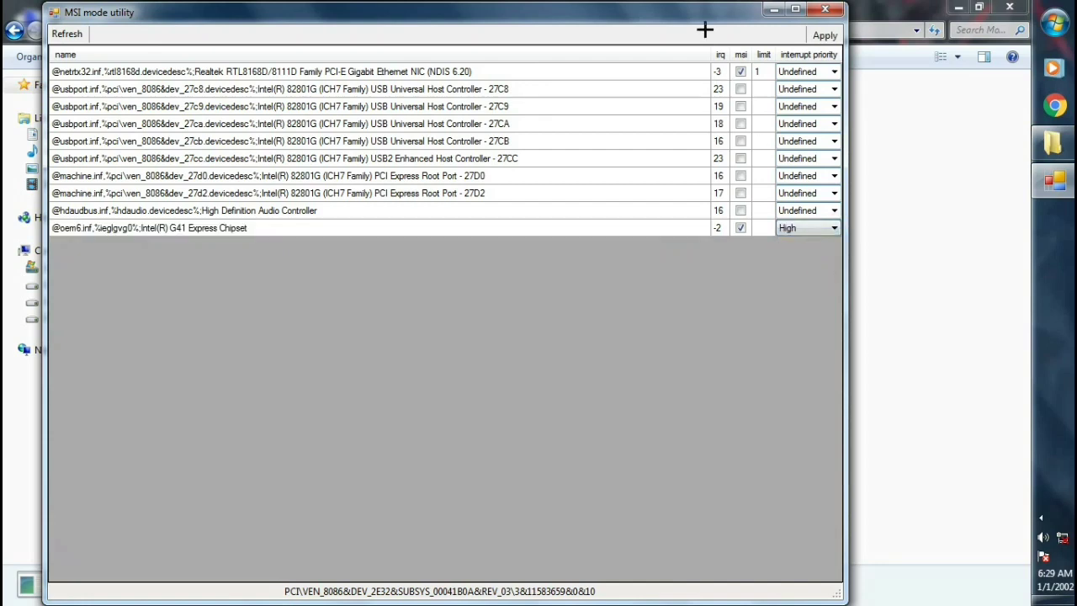
left_click_drag(694, 11, 743, 11)
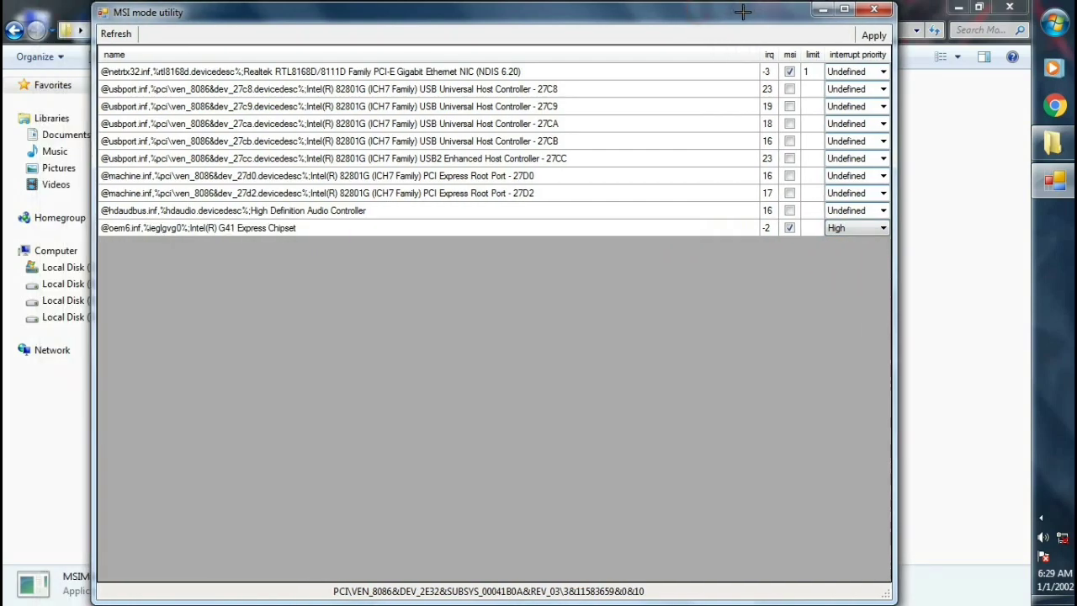
Close the MSI utility and run Learix FPS from the Scripts folder as administrator.
left_click(875, 9)
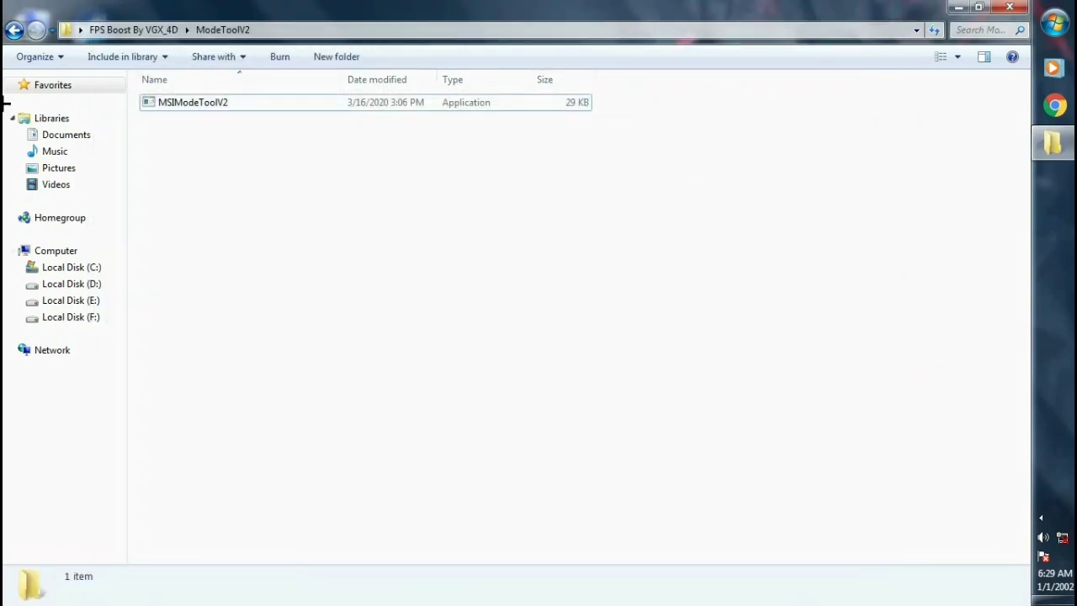
left_click(13, 31)
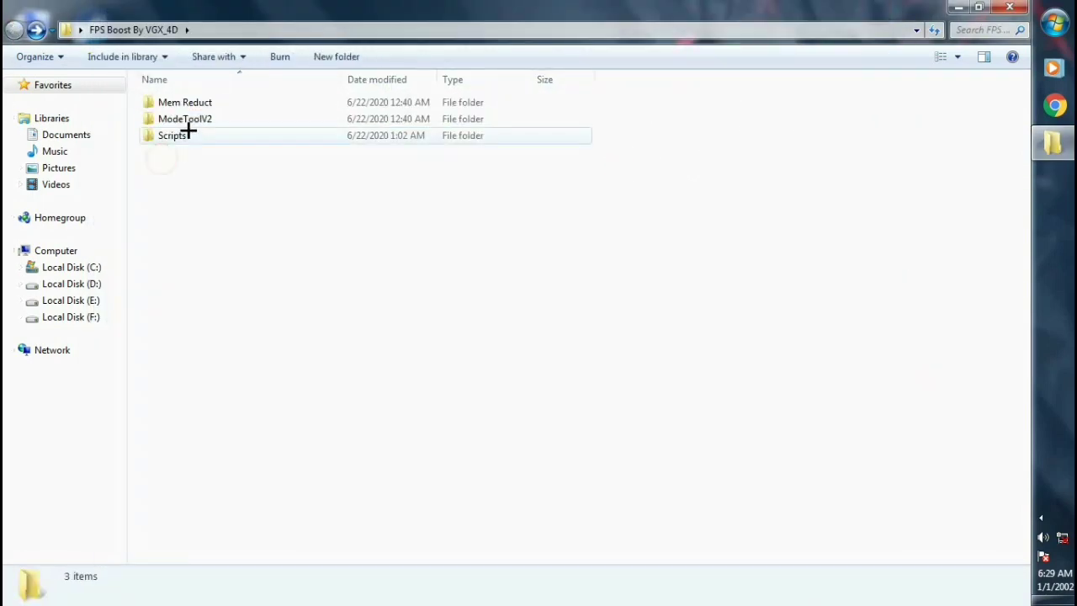
double_click(192, 136)
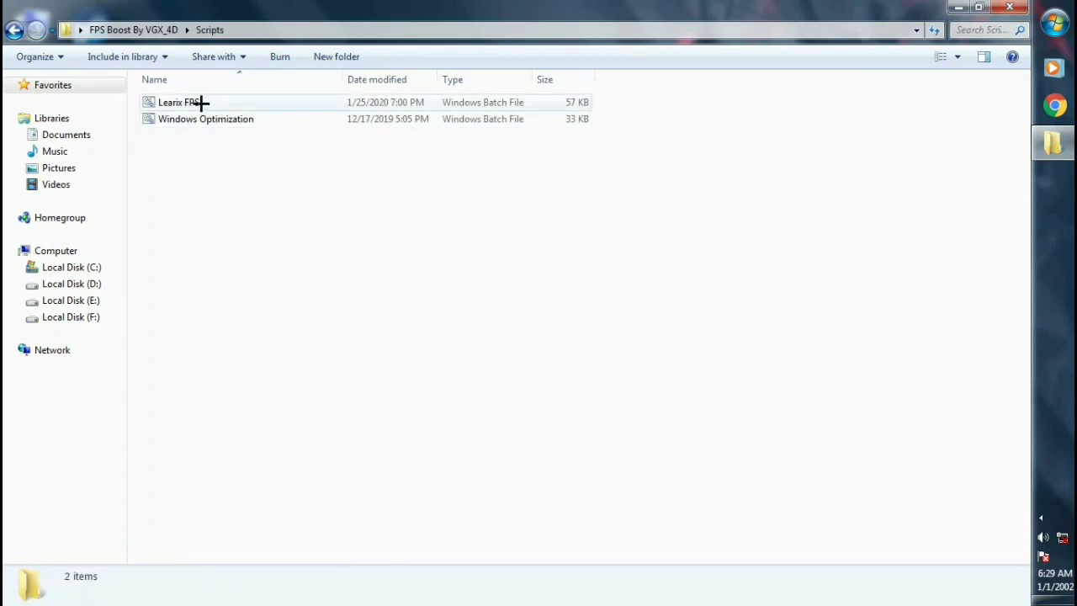
right_click(218, 102)
right_click(181, 102)
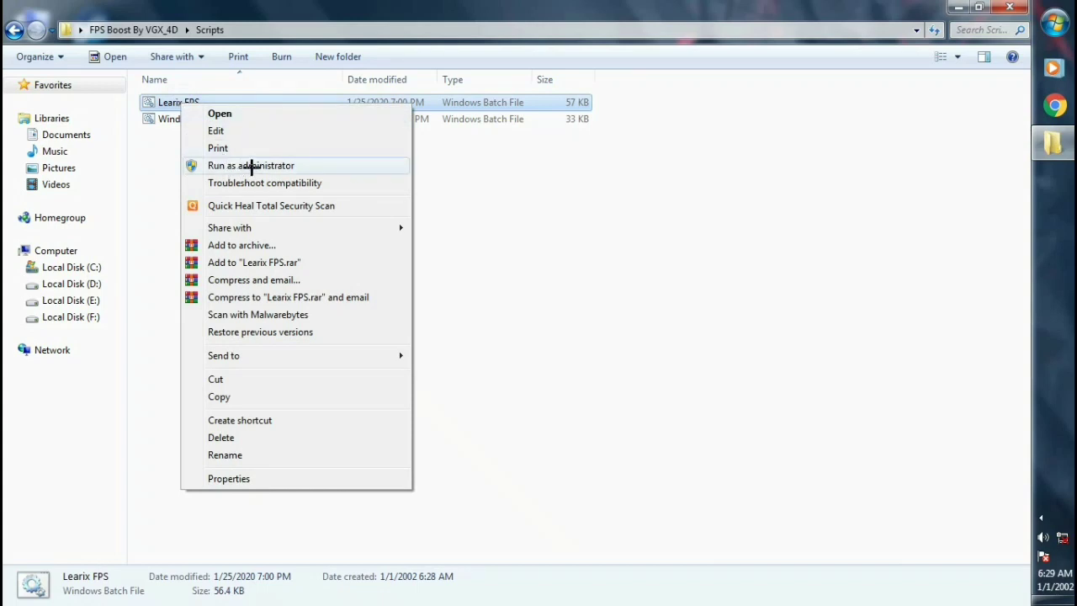
left_click(251, 166)
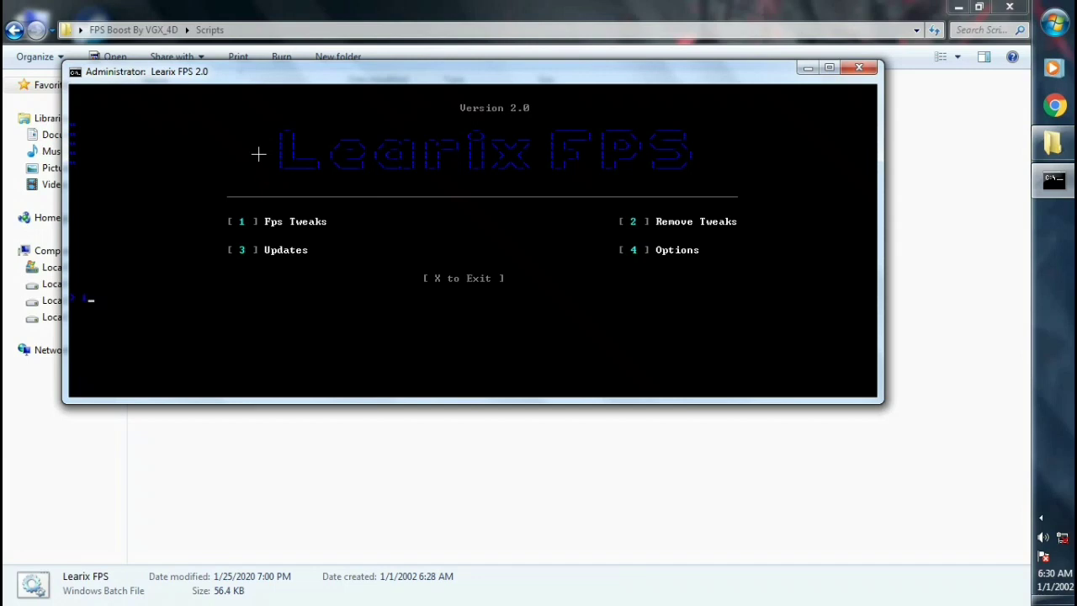
Open Fps Tweaks (option 1), then run Fps Regedit (4) and Game Booster (2).
type("1")
key("Return")
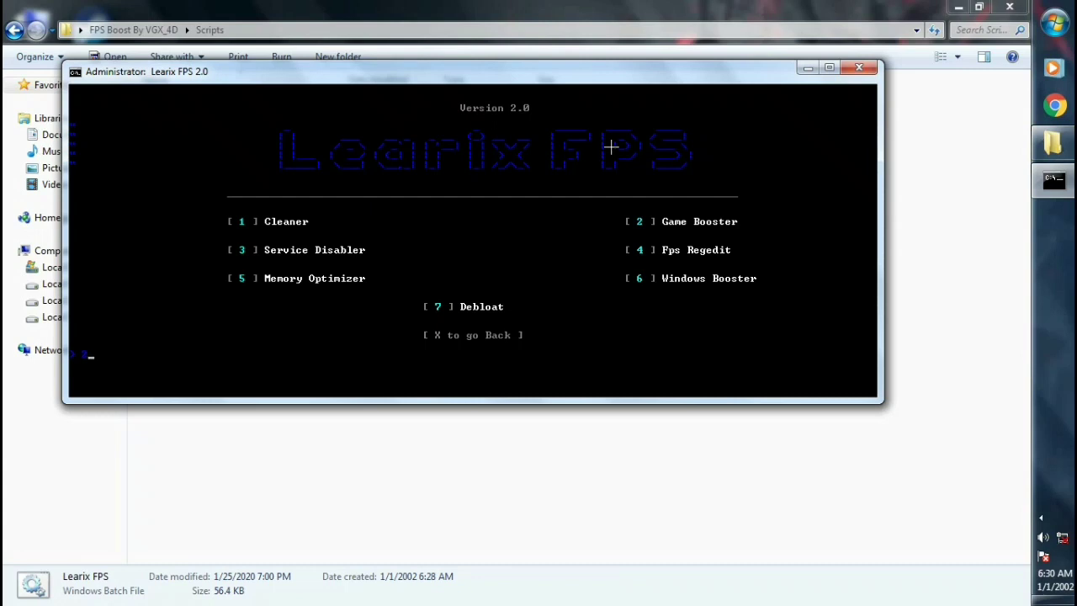
type("4")
key("Return")
type("2")
key("Return")
key("Return")
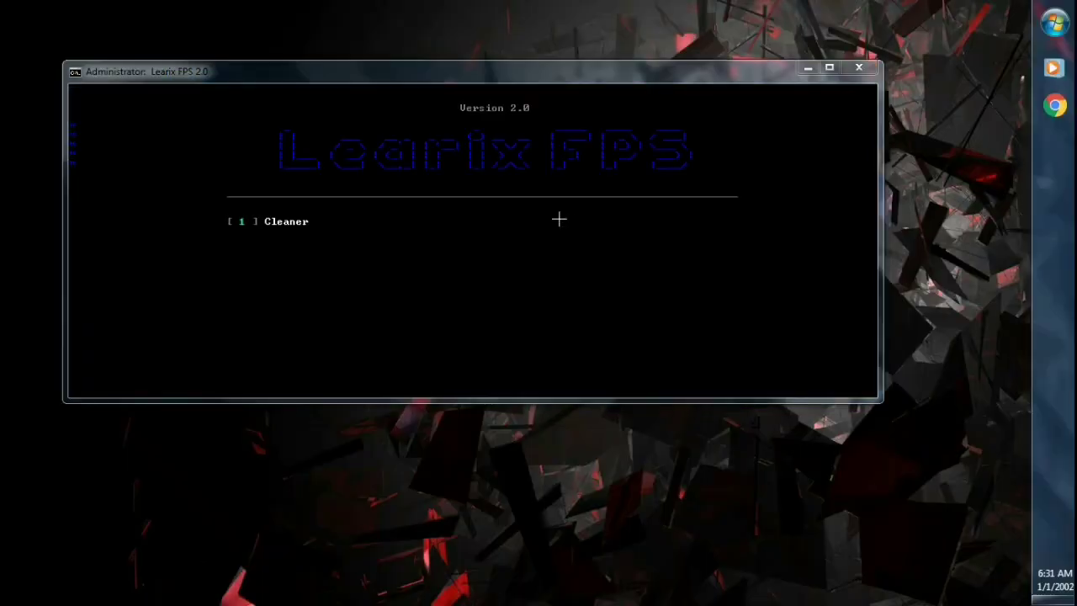
Run Windows Booster (option 6), then return to the Learix FPS main menu with x.
left_click_drag(528, 74, 637, 92)
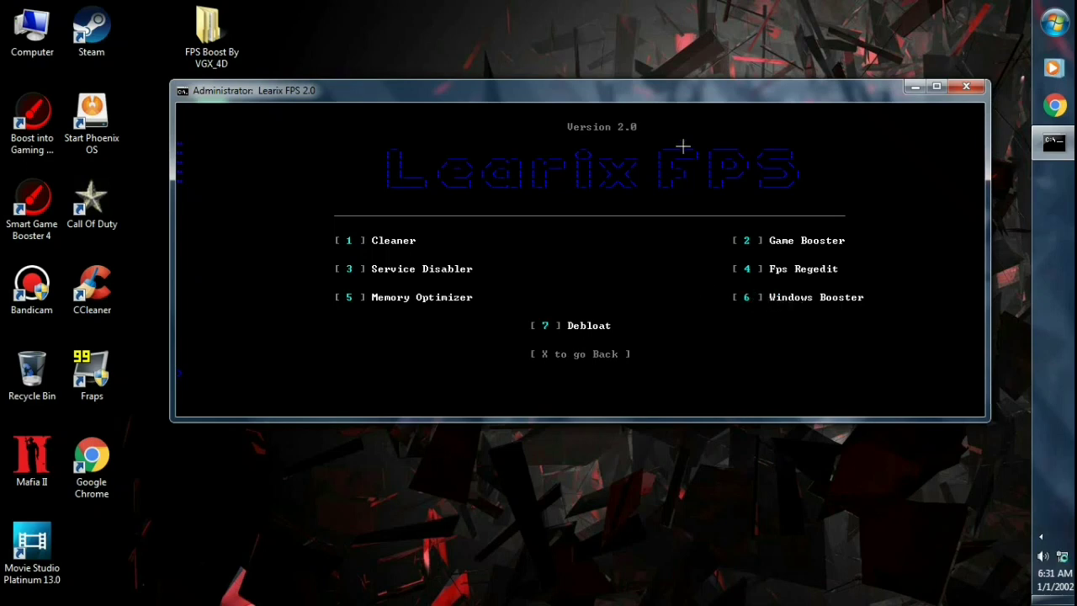
type("6")
key("Return")
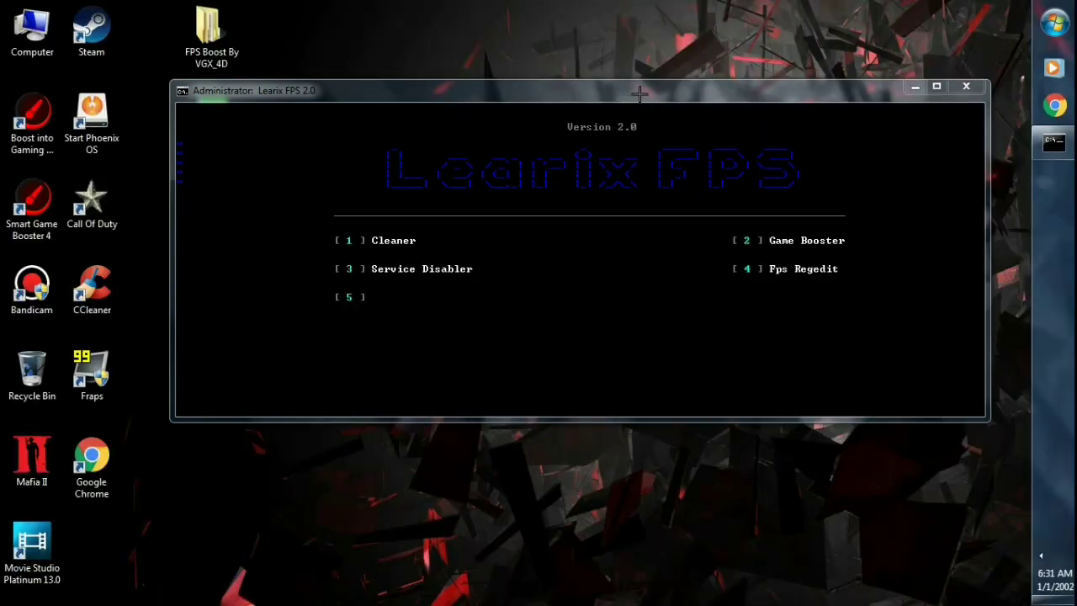
left_click_drag(636, 94, 612, 76)
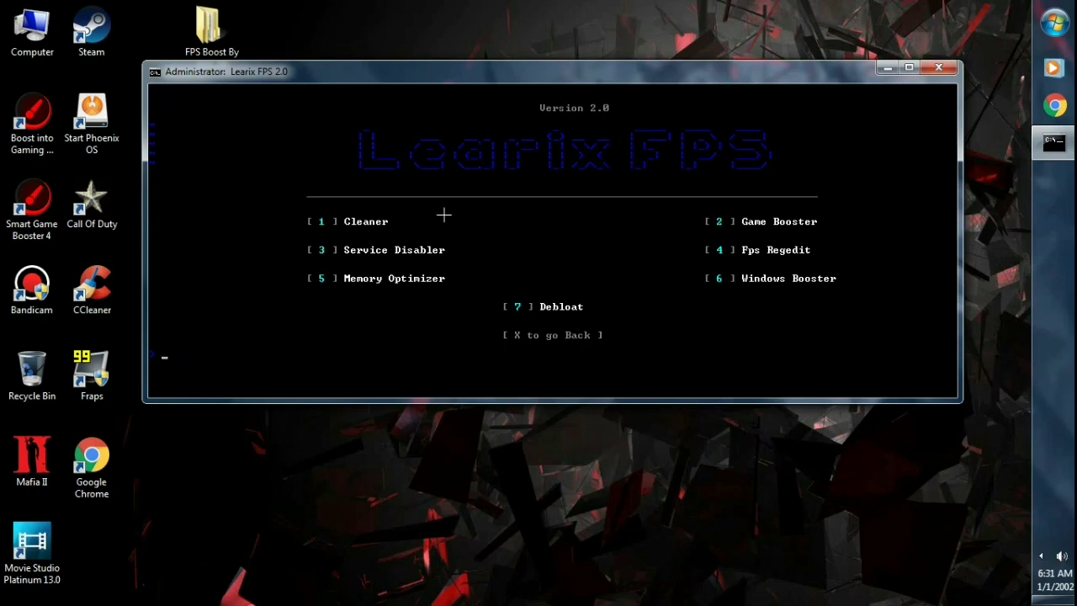
type("x")
key("Return")
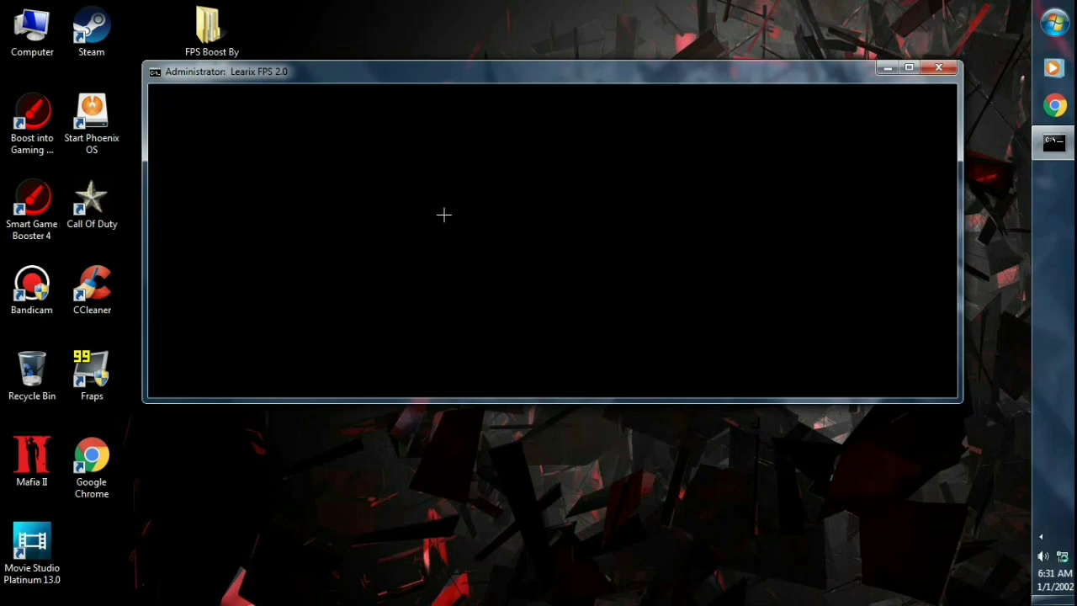
Close Learix FPS and run Windows Optimization from FPS Boost By VGX_4D > Scripts as administrator.
left_click(947, 69)
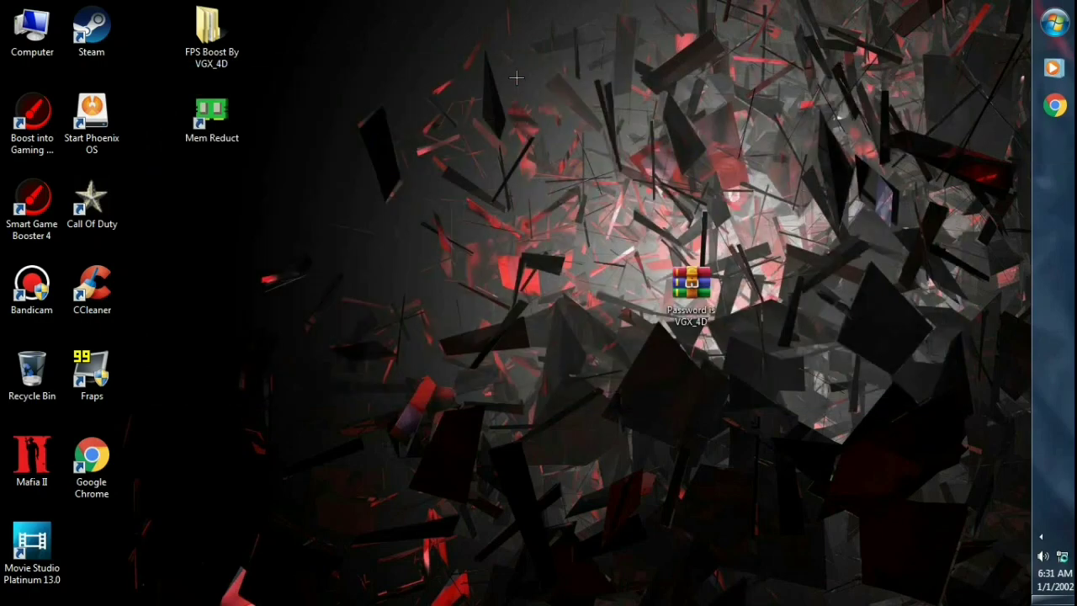
double_click(212, 50)
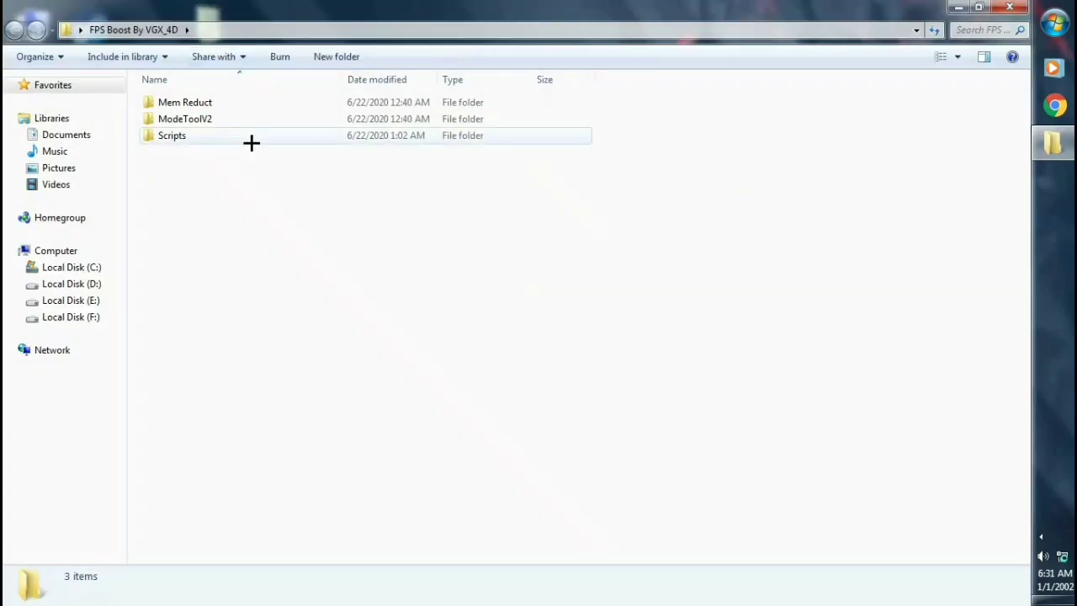
double_click(176, 135)
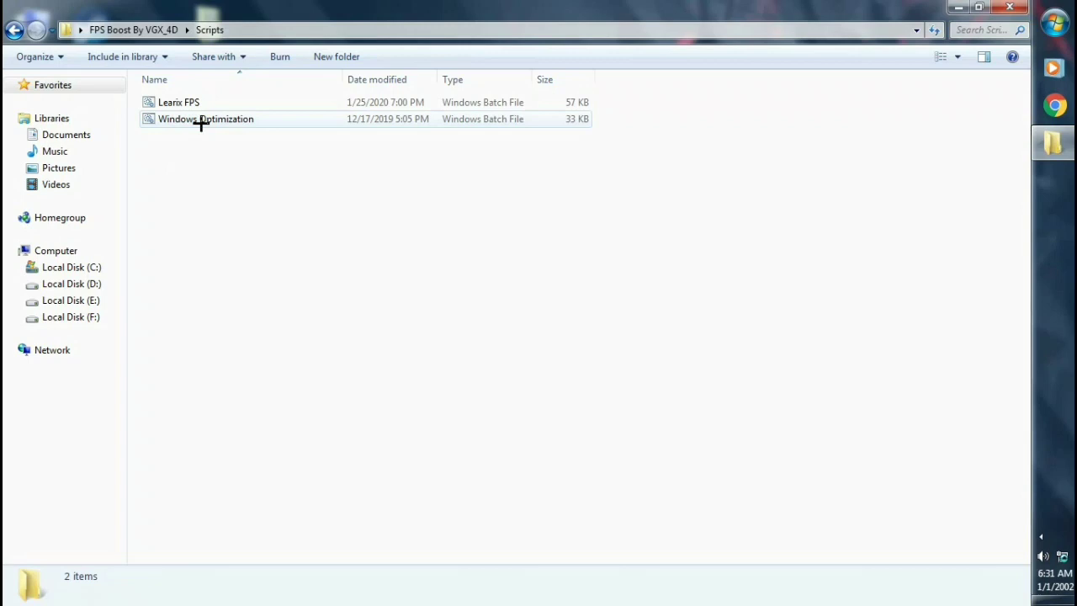
right_click(234, 118)
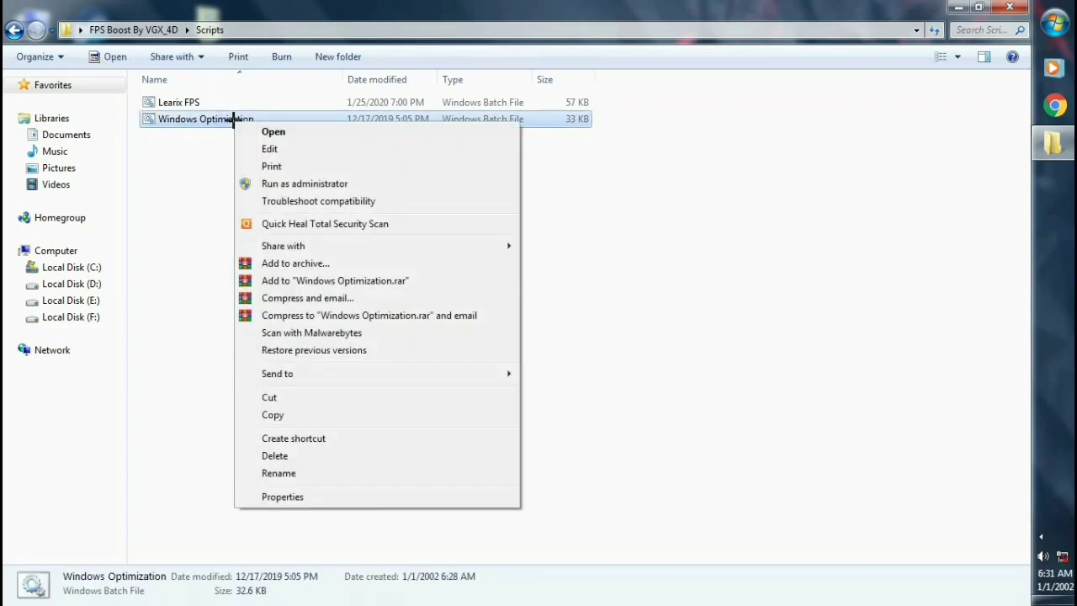
left_click(309, 184)
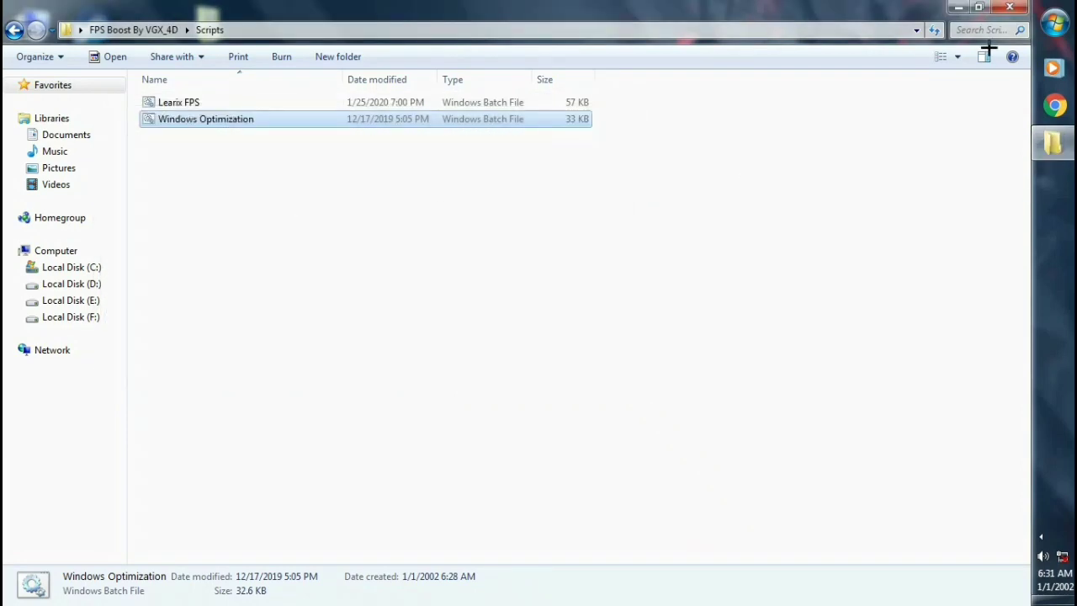
Close the Scripts folder and open Power Options by searching 'POWER OPTIONS' from Start.
left_click(1014, 7)
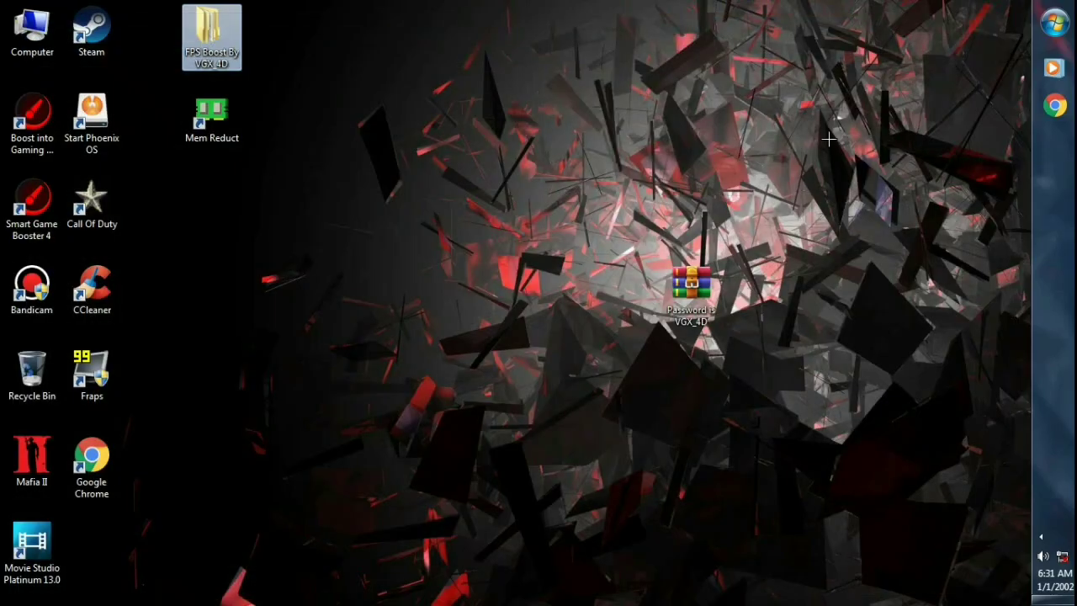
left_click(1054, 23)
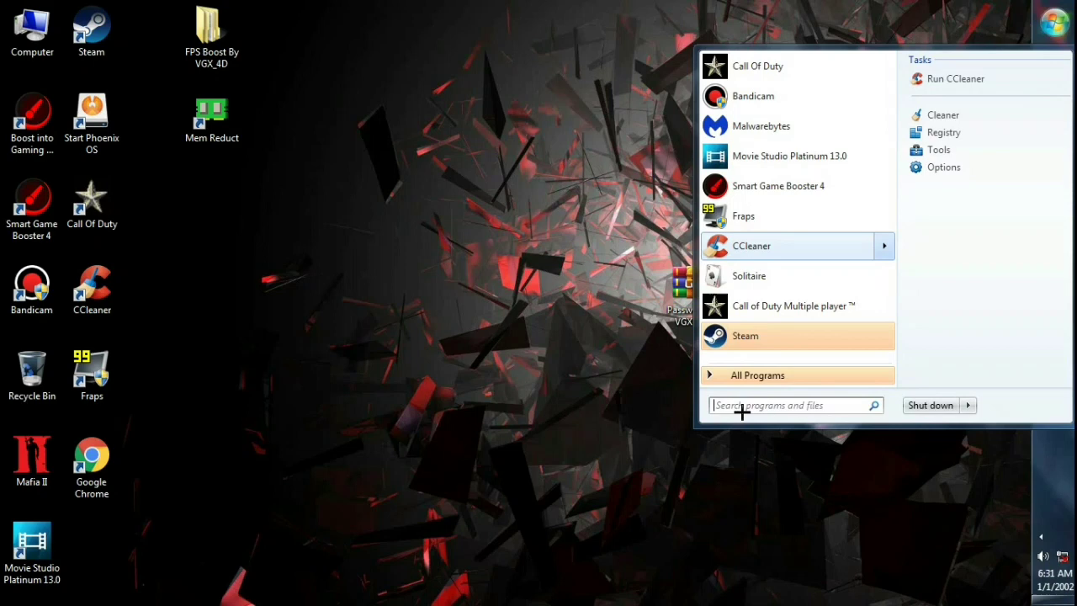
left_click(813, 405)
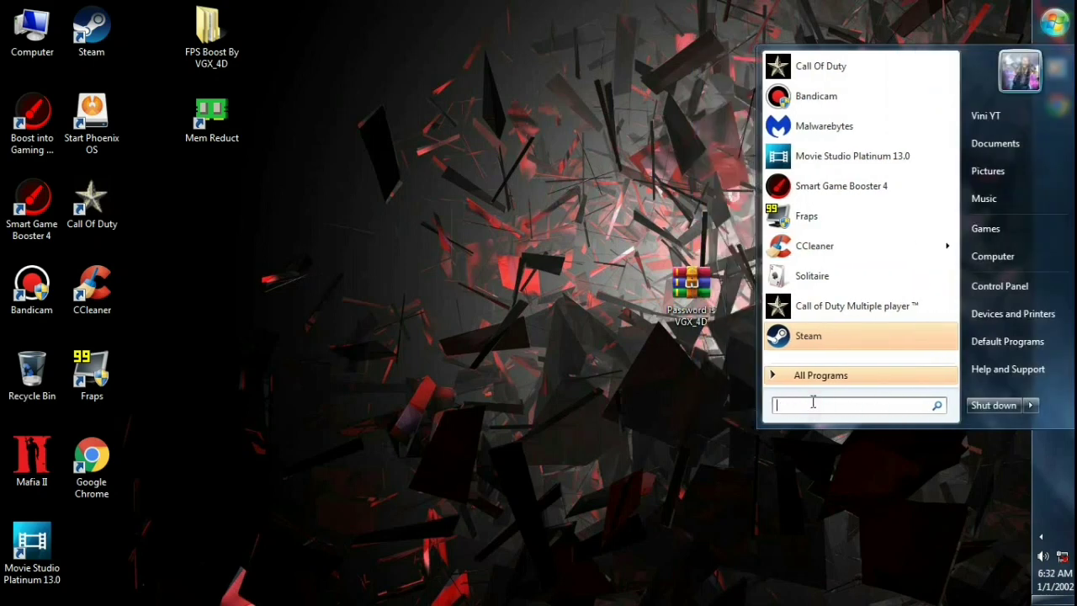
type("POWER OPTIONS")
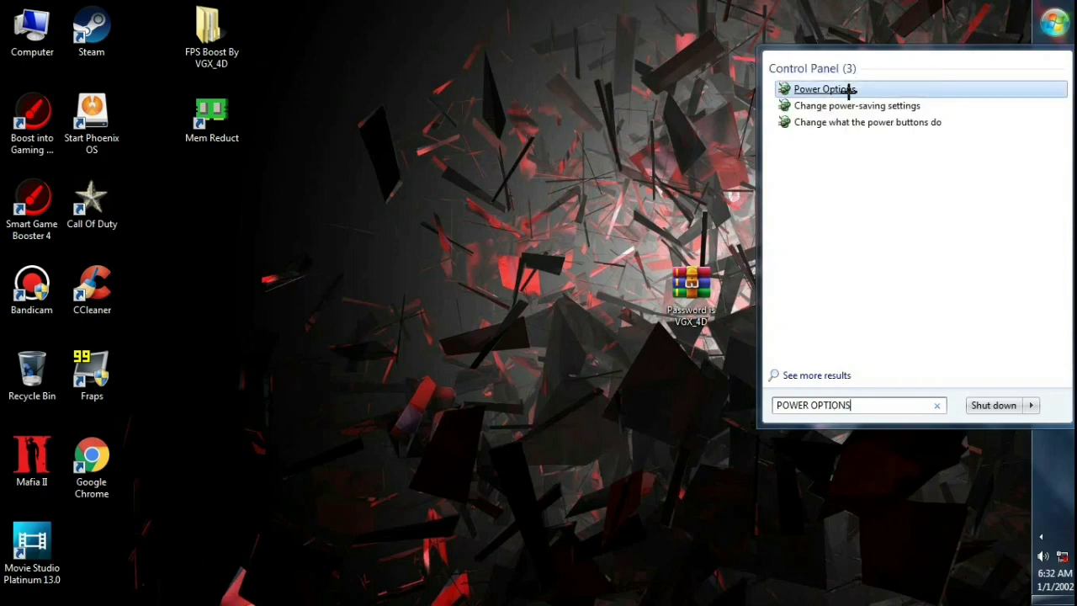
left_click(848, 92)
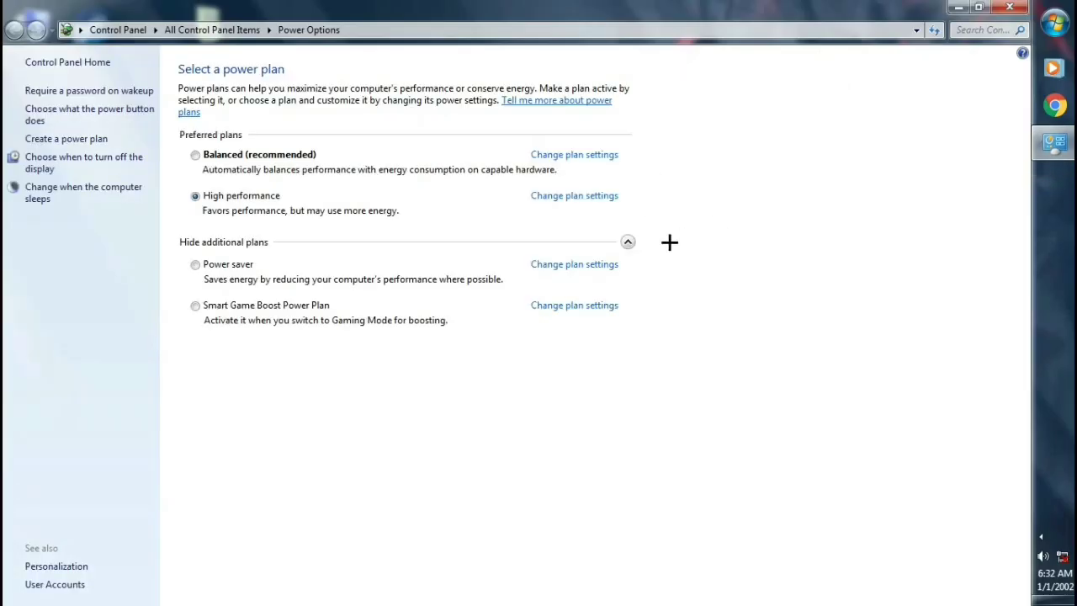
Leave High performance selected as the active power plan and close Power Options.
left_click(194, 154)
left_click(194, 196)
left_click(1008, 7)
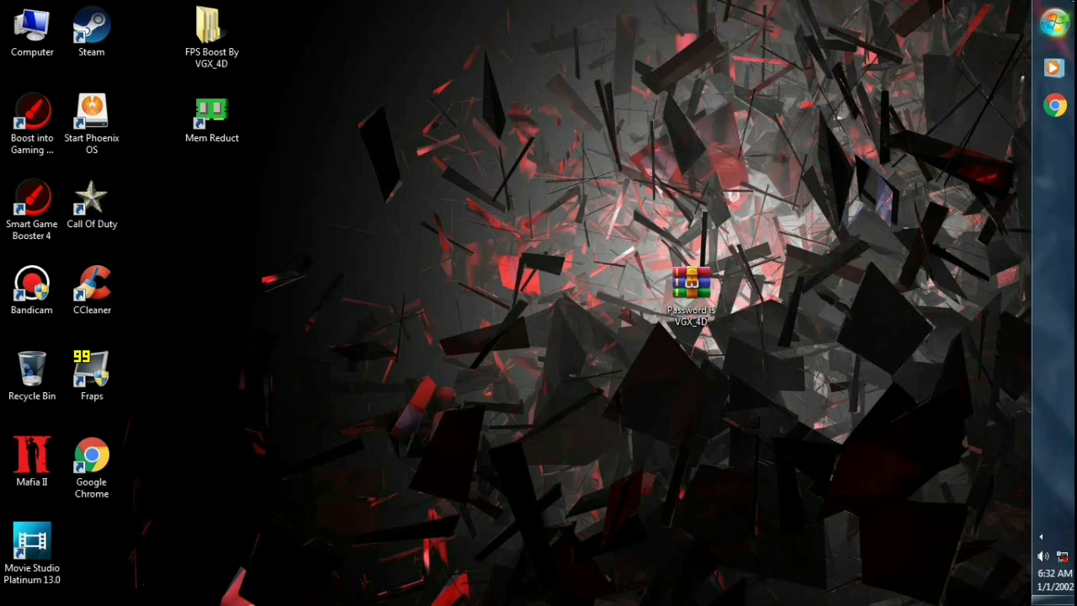
Launch CS:GO, swap between pistol and AWP, and walk toward A Ramp inspecting the AWP.
left_click(1054, 22)
left_click(1032, 403)
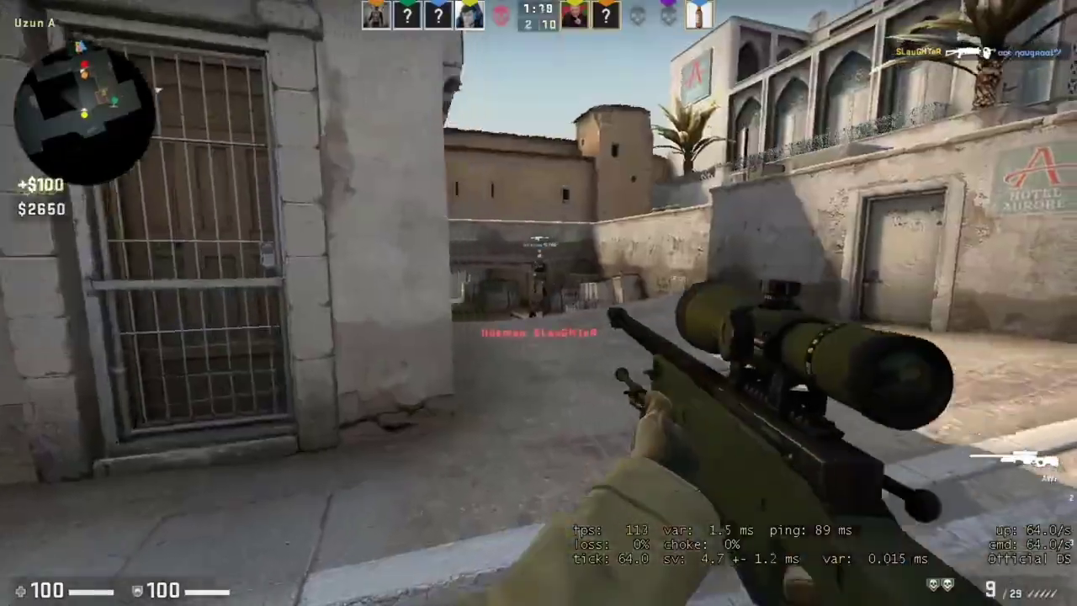
key("q")
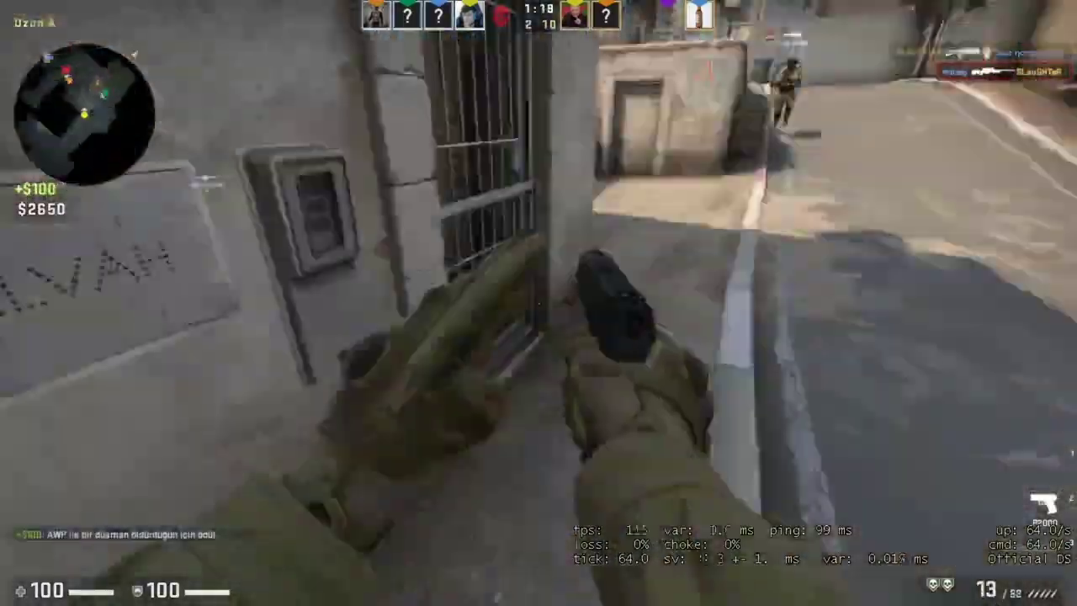
key("q")
key("w")
key("f")
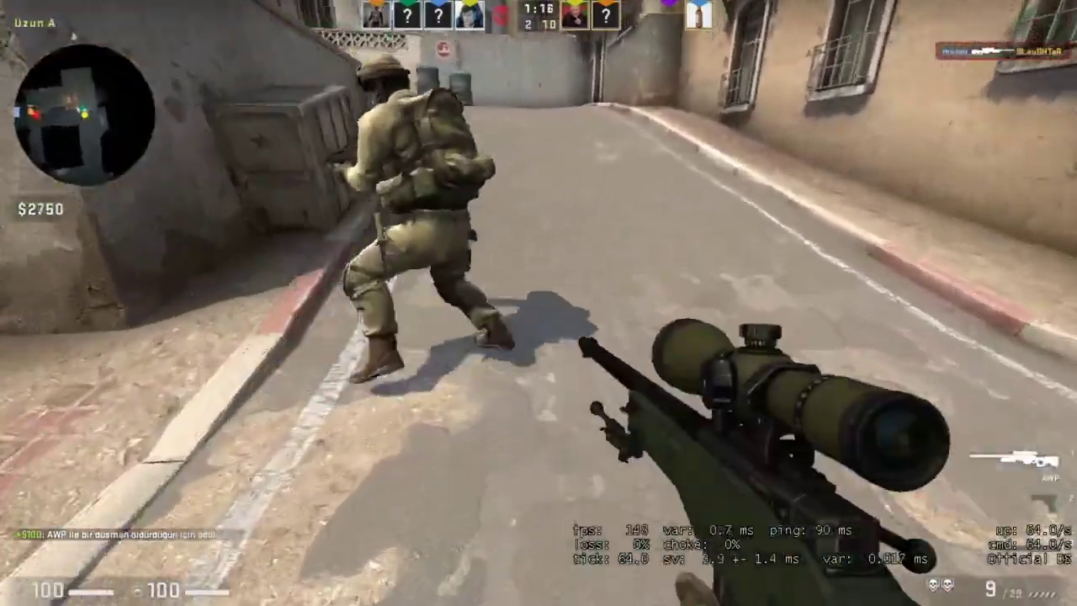
Move up A Ramp cycling pistol, knife and AWP, then head back toward Long A.
key("w")
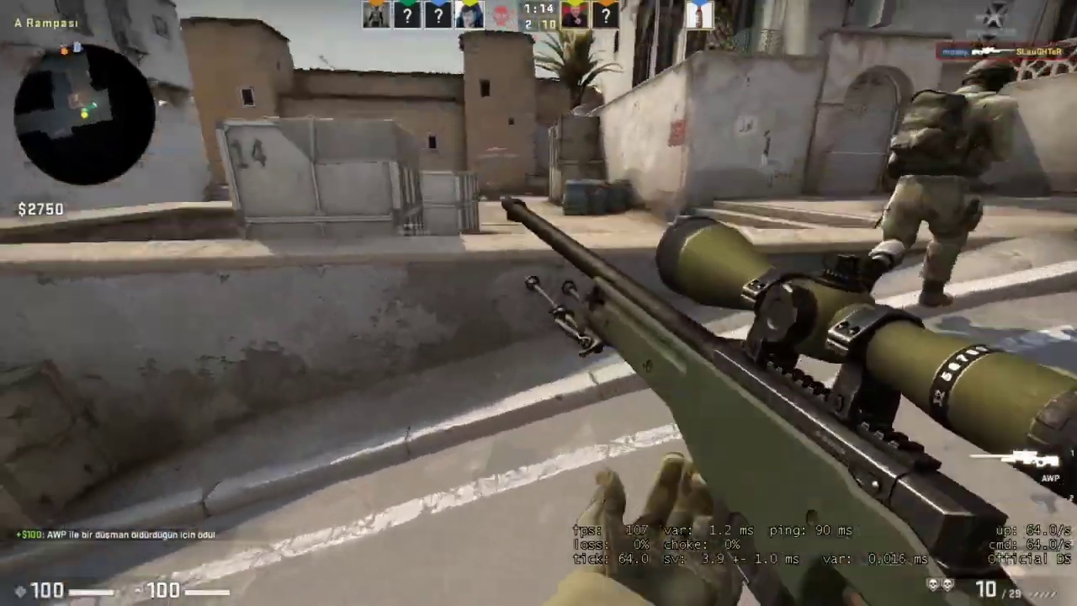
key("q")
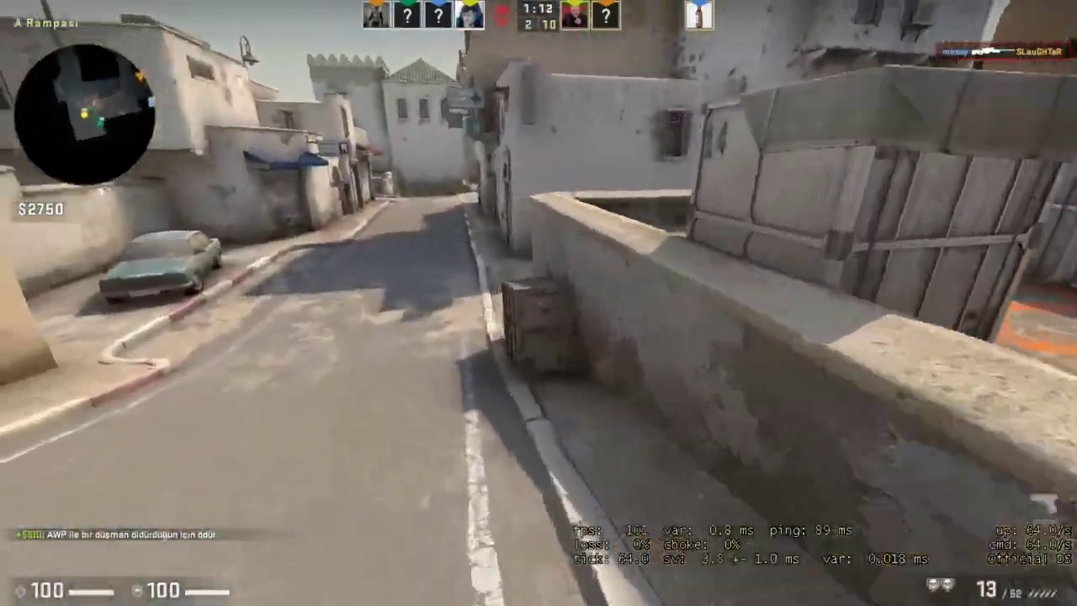
key("3")
key("w")
key("q")
key("1")
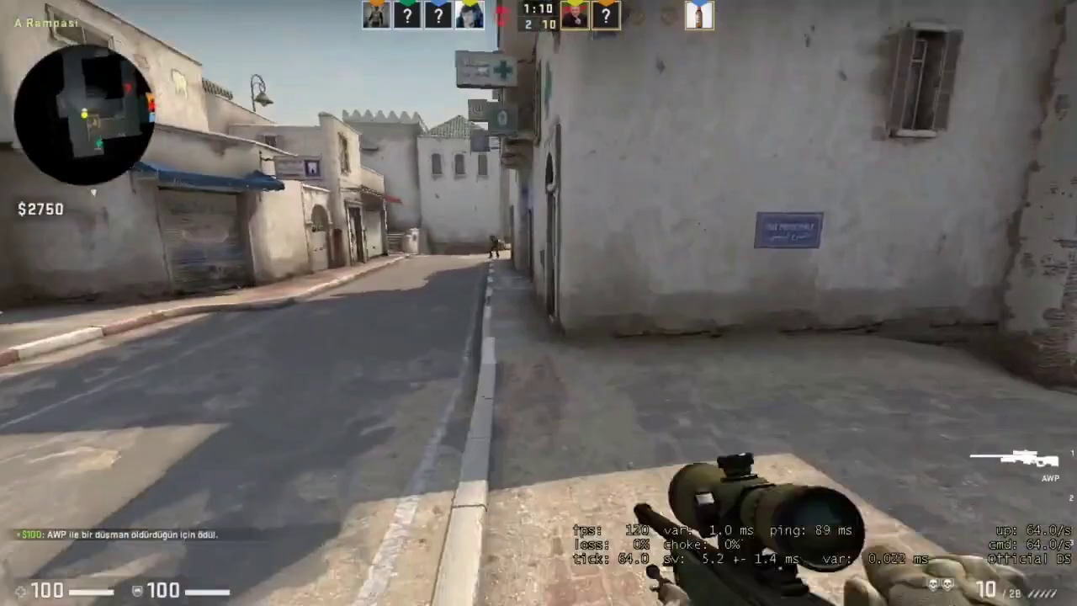